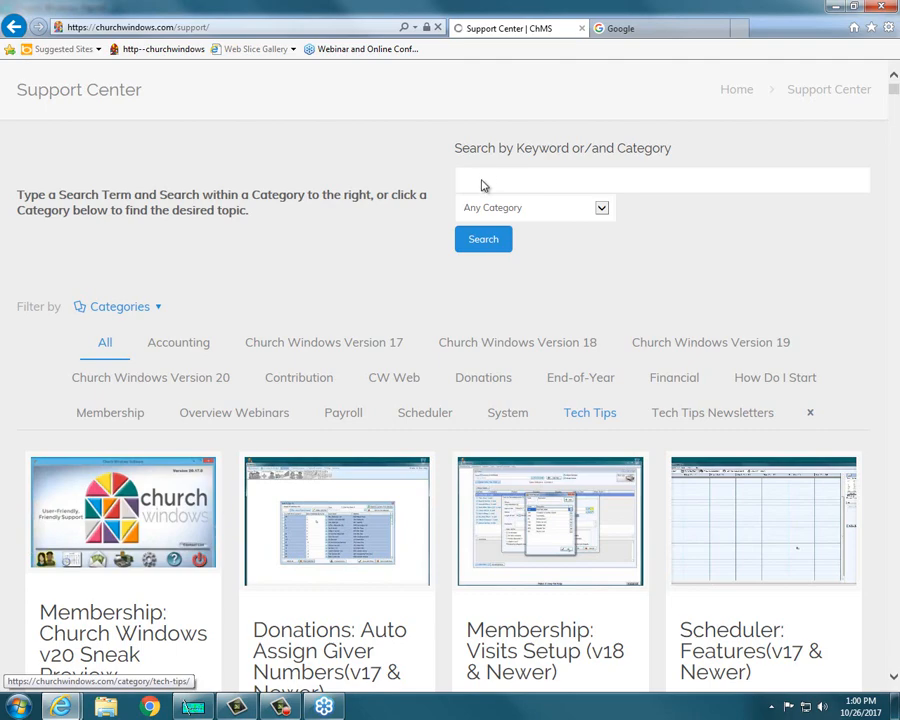
# Search the Support Center for "adjustment" in any category and close the open browser tabs
pyautogui.scroll(2, 489, 190)
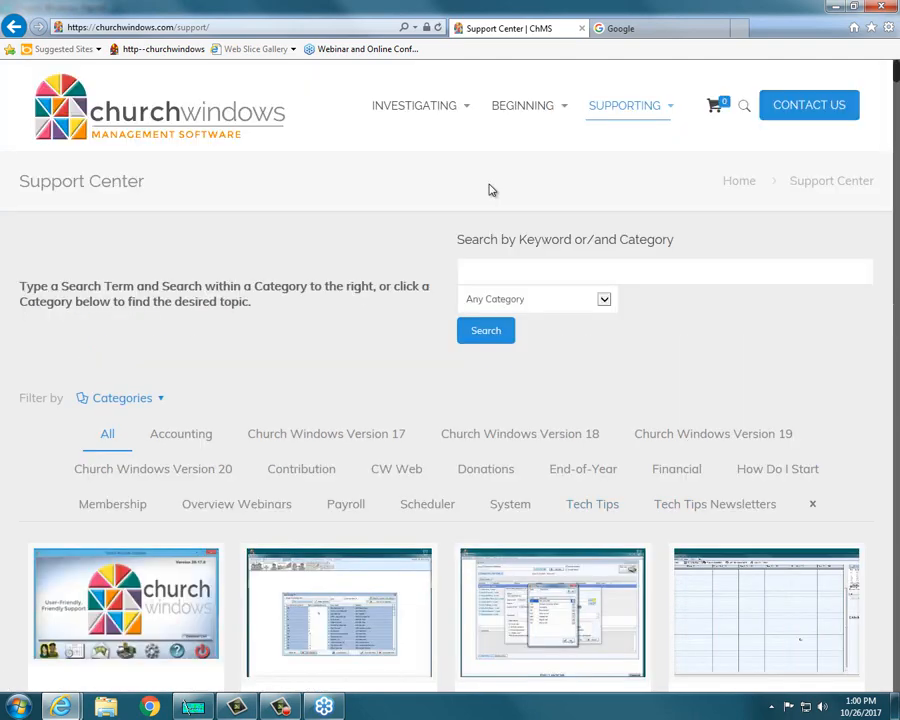
pyautogui.click(496, 276)
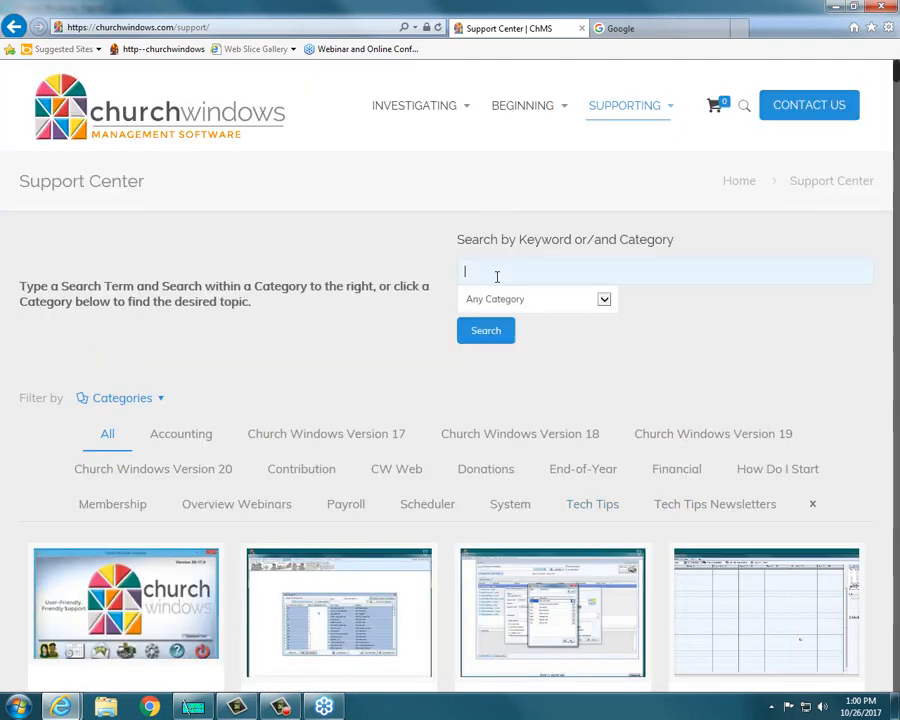
pyautogui.write('adjustment')
pyautogui.press('Return')
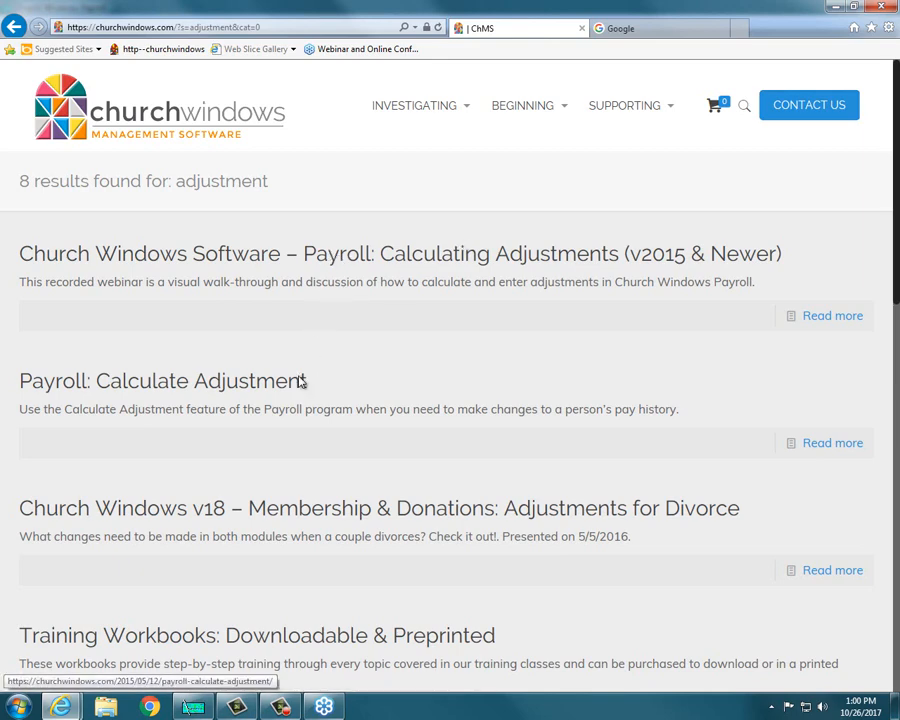
pyautogui.click(722, 28)
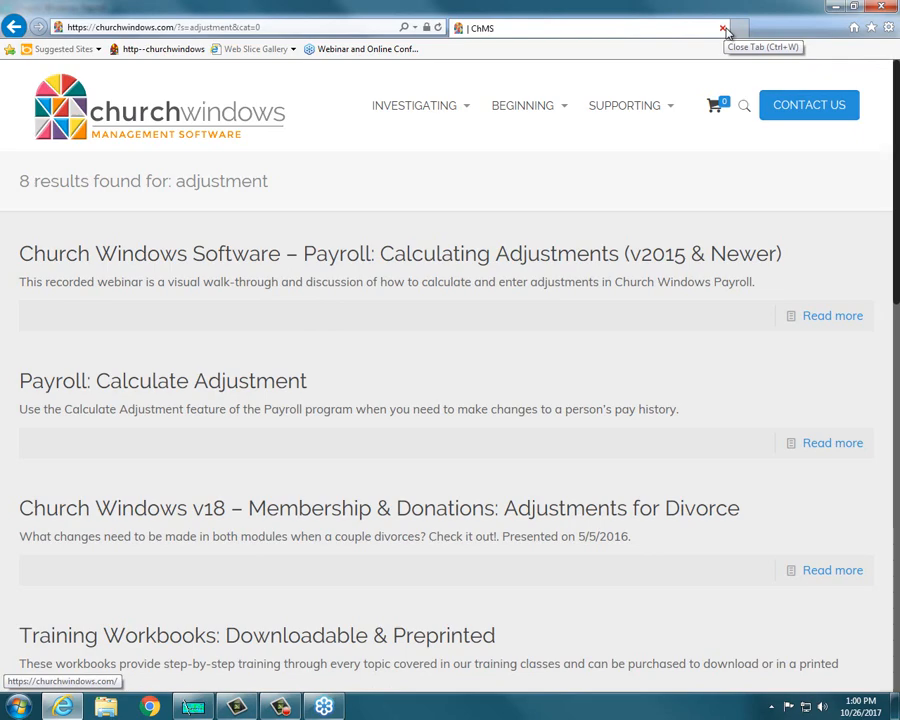
pyautogui.click(724, 28)
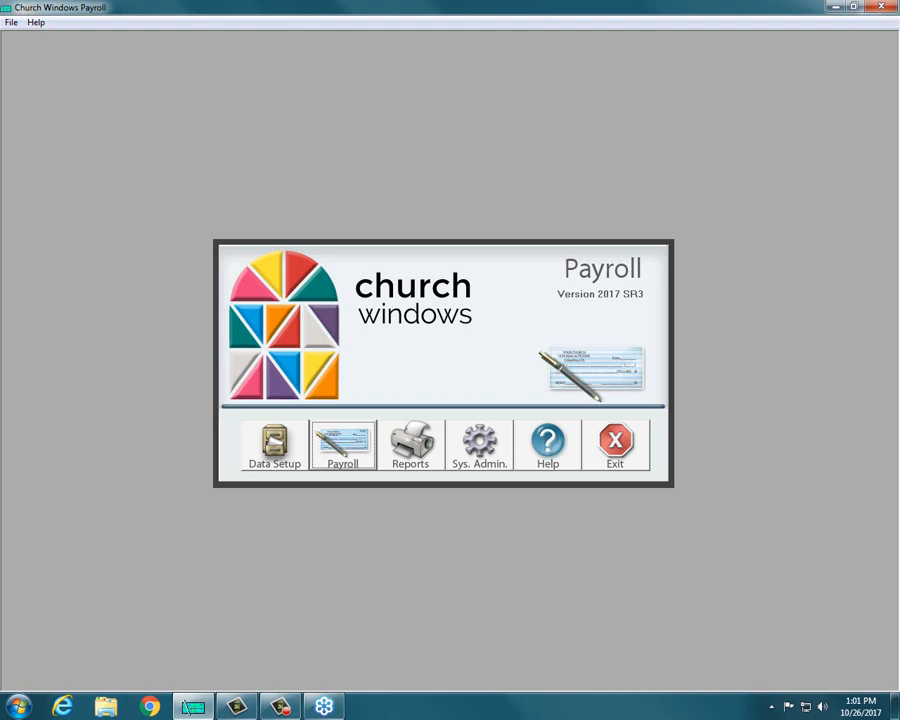
# Start the Calculate Adjustment wizard in Church Windows Payroll and acknowledge the notice about check creation
pyautogui.click(349, 449)
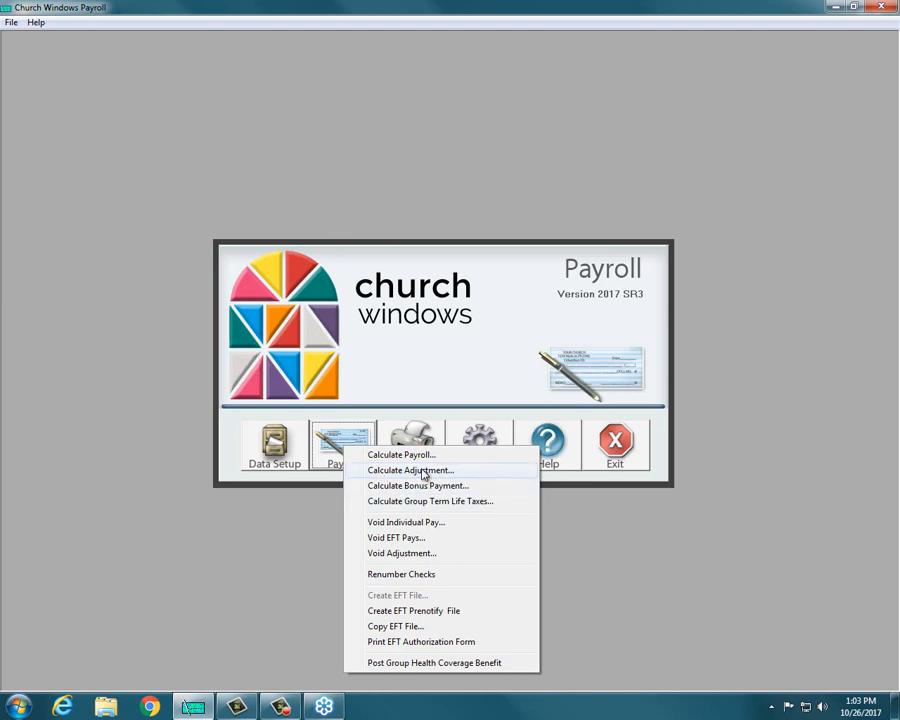
pyautogui.click(348, 460)
pyautogui.click(360, 445)
pyautogui.click(371, 472)
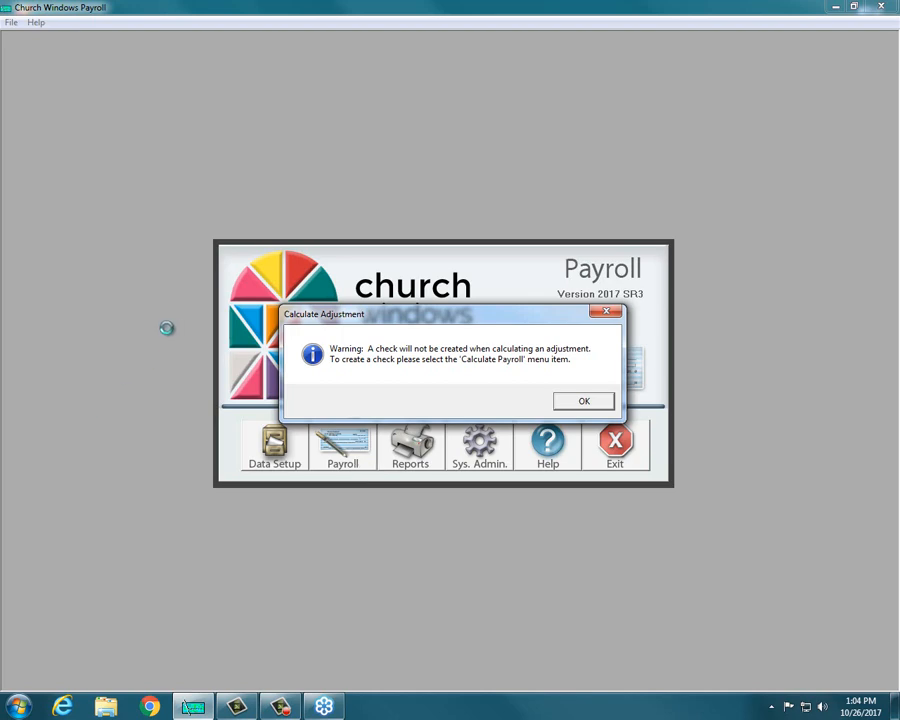
pyautogui.click(587, 408)
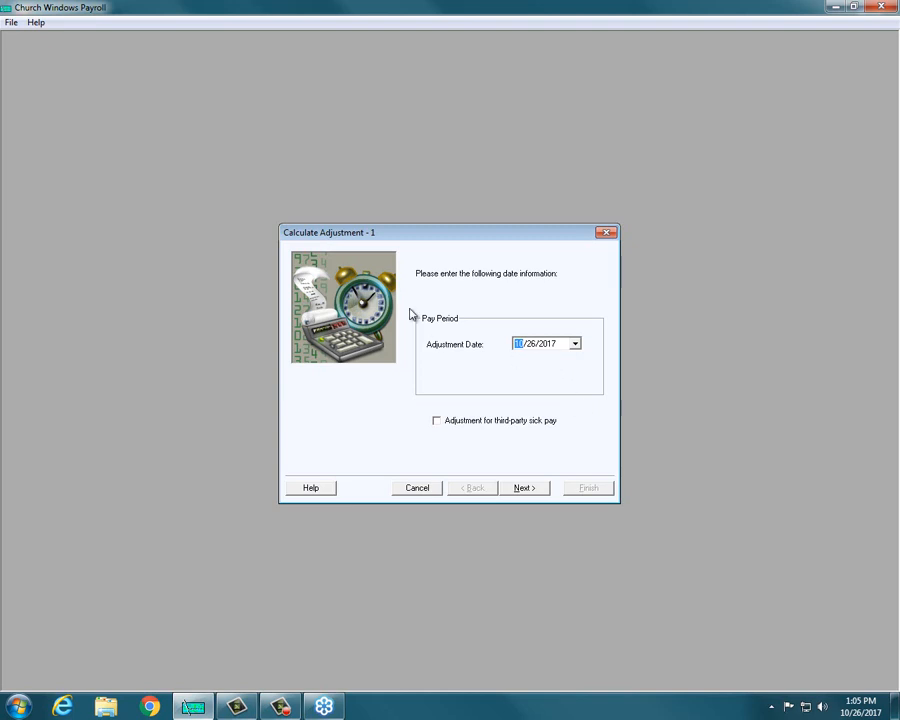
# Set the adjustment date to 01/01/2017 and continue to the employee selection
pyautogui.click(536, 347)
pyautogui.click(518, 346)
pyautogui.write('01/01')
pyautogui.click(526, 489)
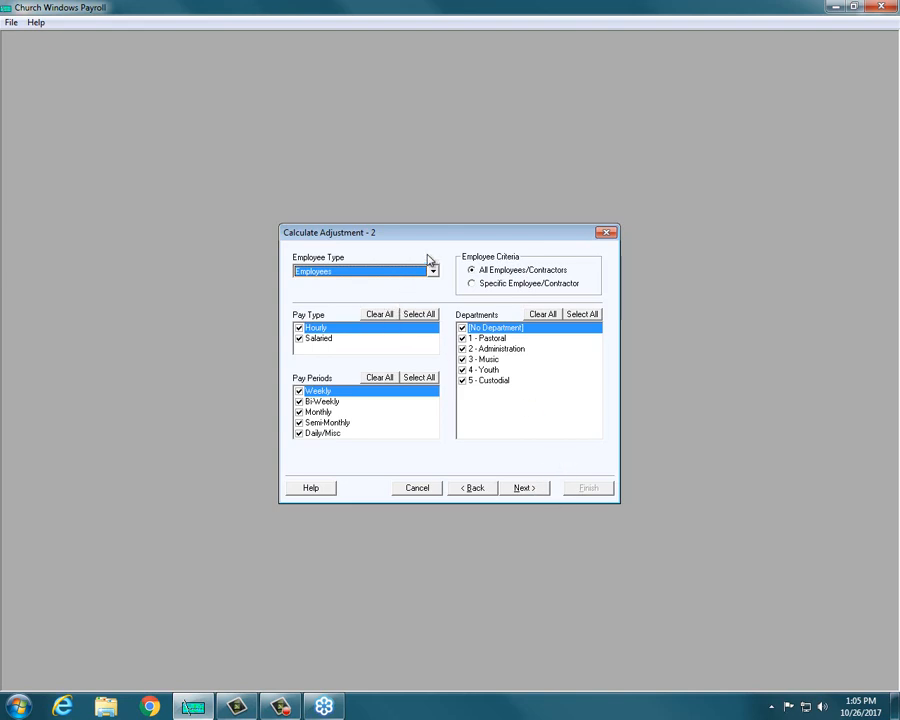
# Limit the adjustment to specific employees, choosing only the second and fifth employees listed, and continue
pyautogui.click(469, 284)
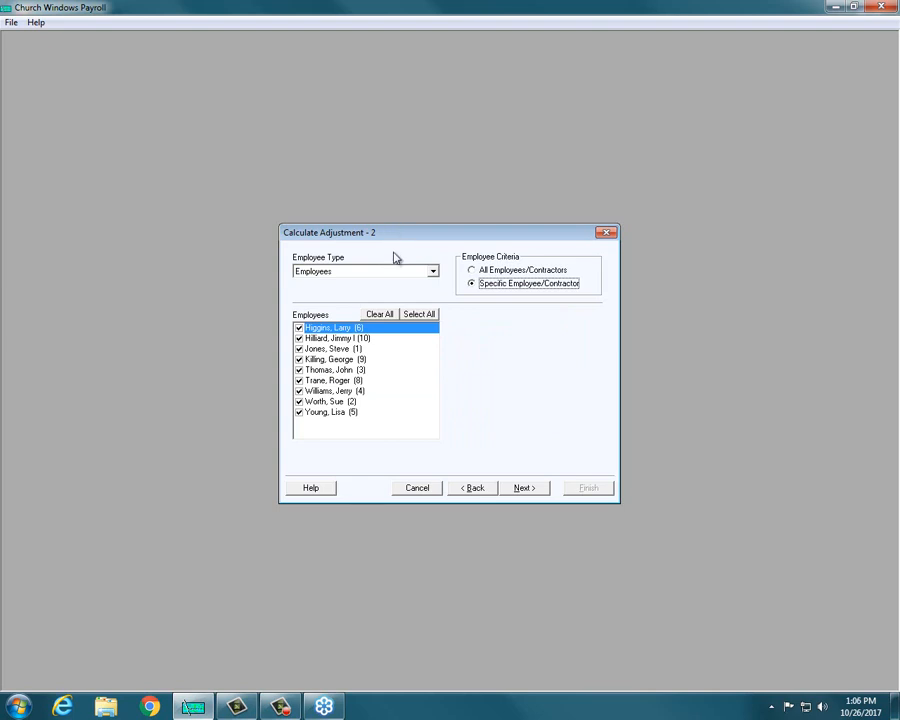
pyautogui.click(380, 316)
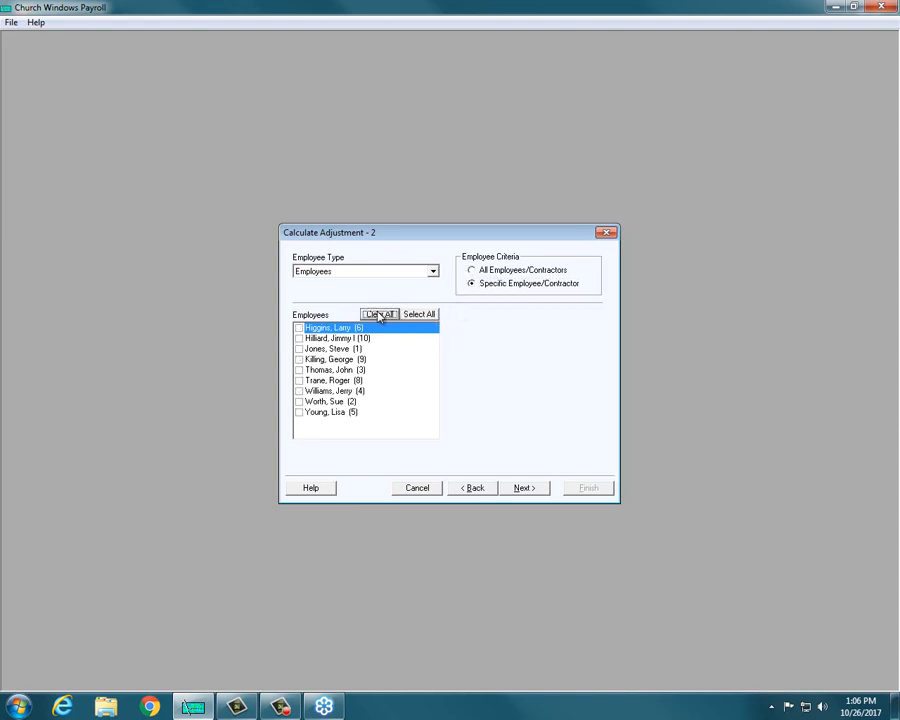
pyautogui.click(299, 339)
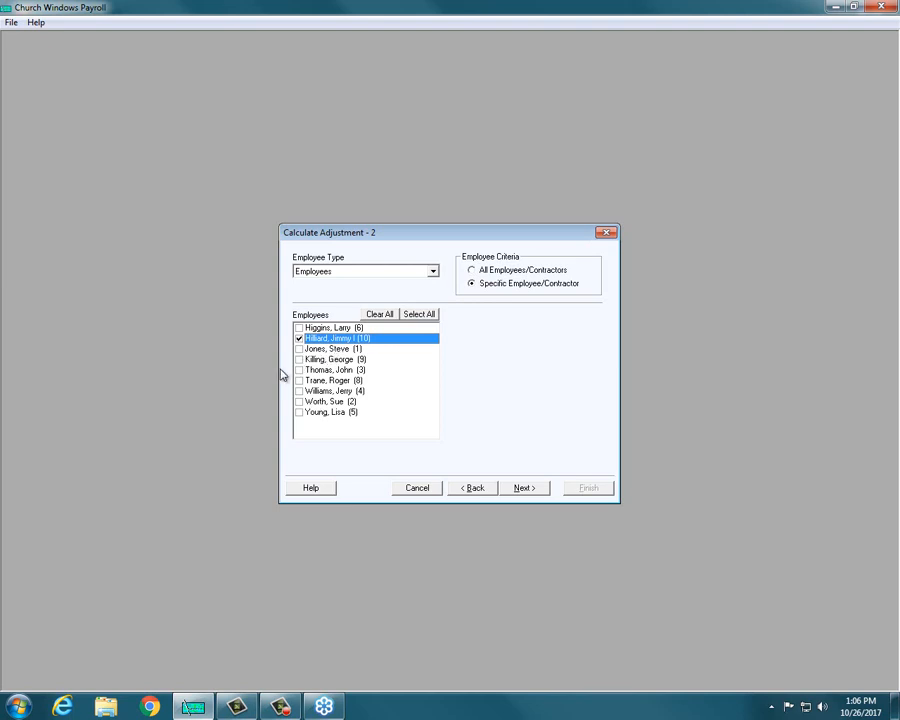
pyautogui.click(299, 370)
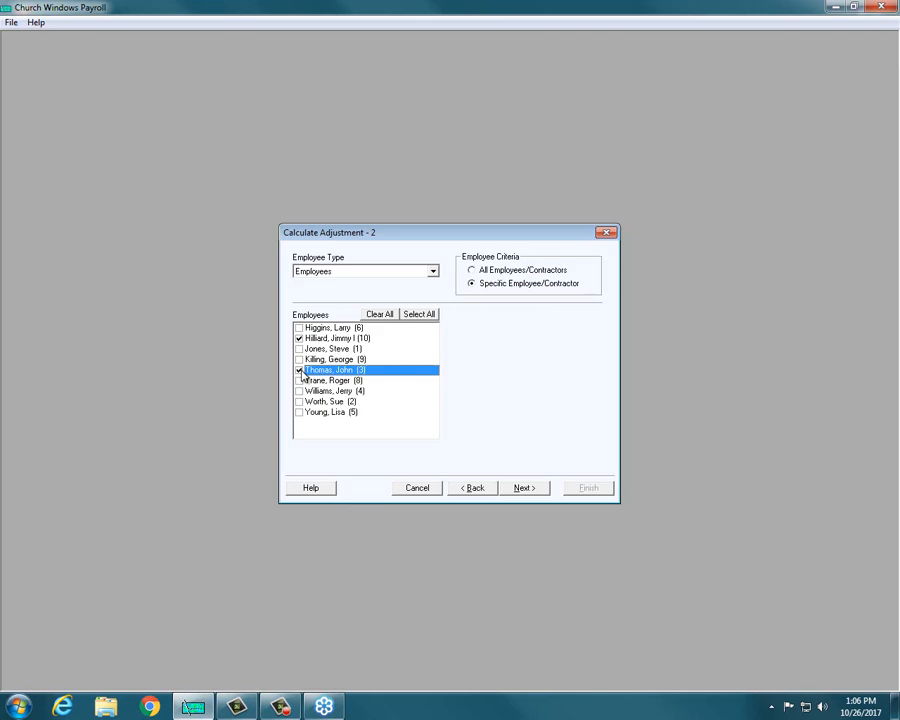
pyautogui.click(518, 494)
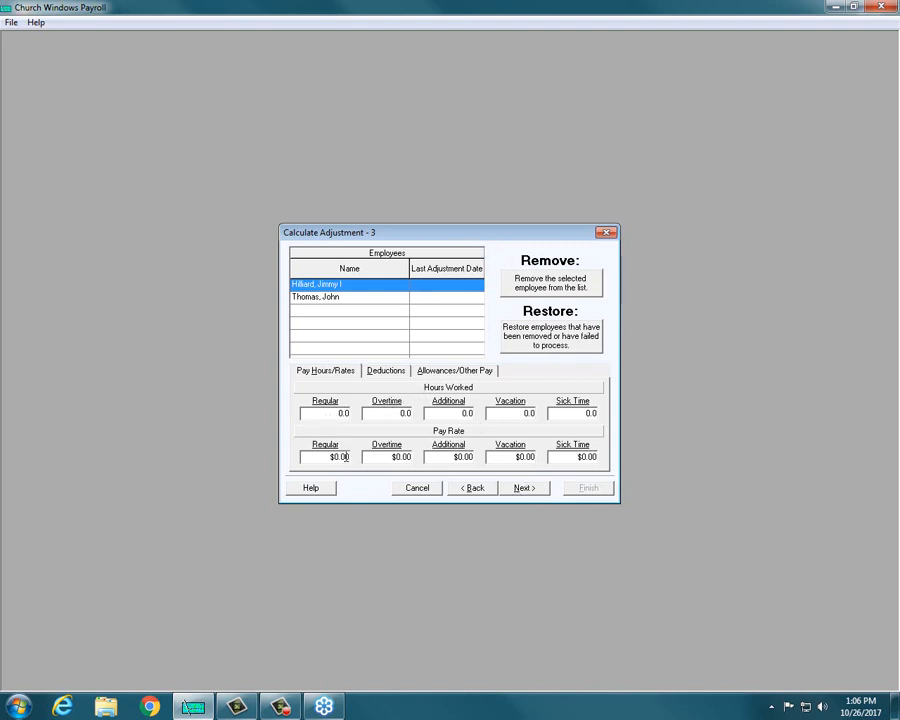
# Review the deductions, allowances and other pay, and pay hours and rates of the first selected employee
pyautogui.click(385, 373)
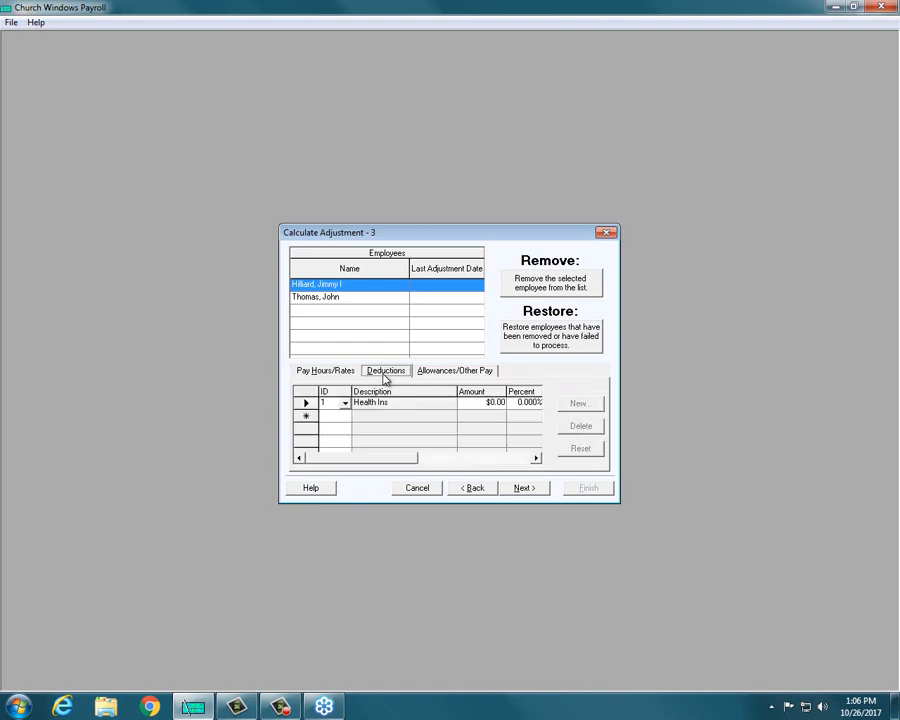
pyautogui.click(460, 372)
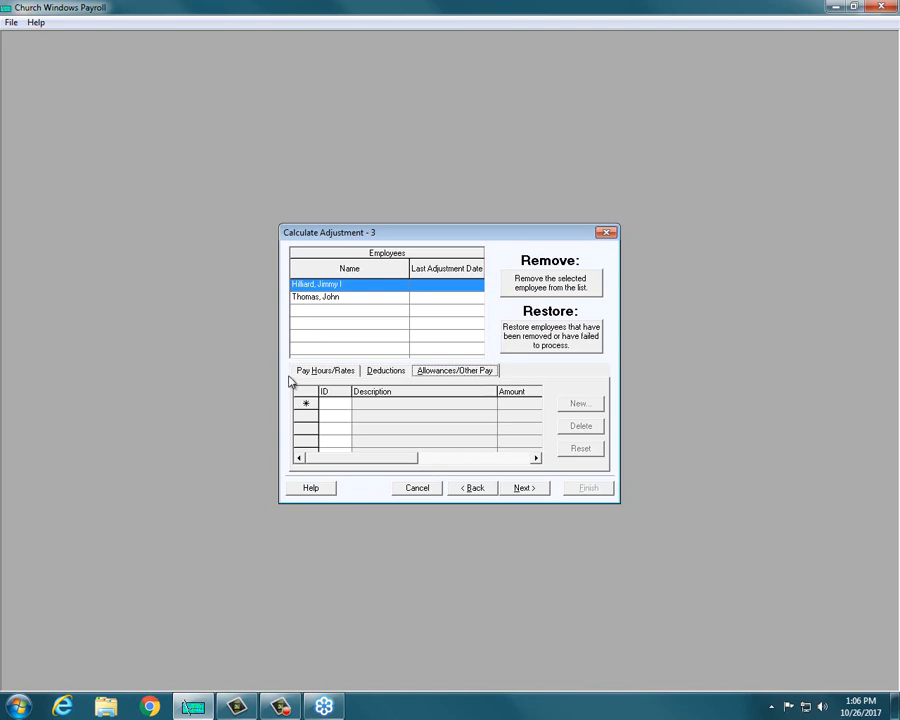
pyautogui.click(320, 375)
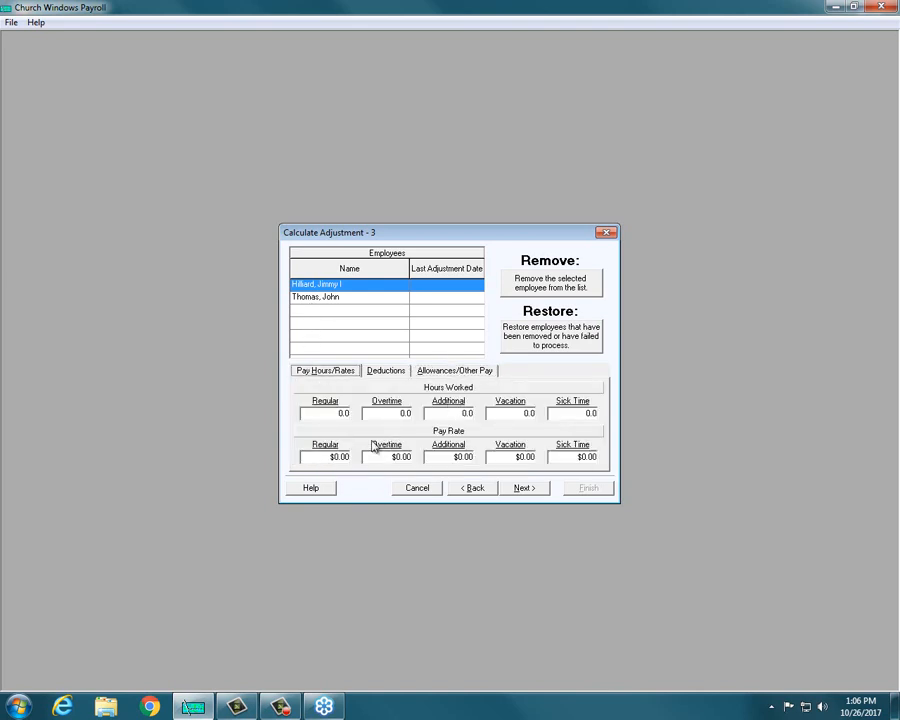
pyautogui.click(326, 416)
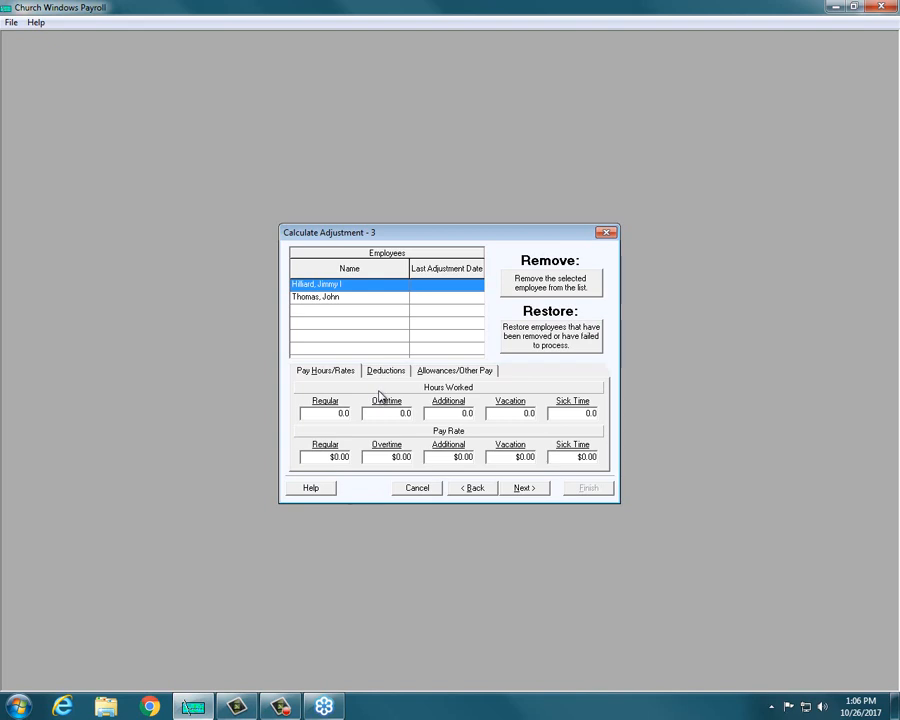
# Try a regular pay rate of -500.00 for the second selected employee and clear the entry
pyautogui.click(333, 300)
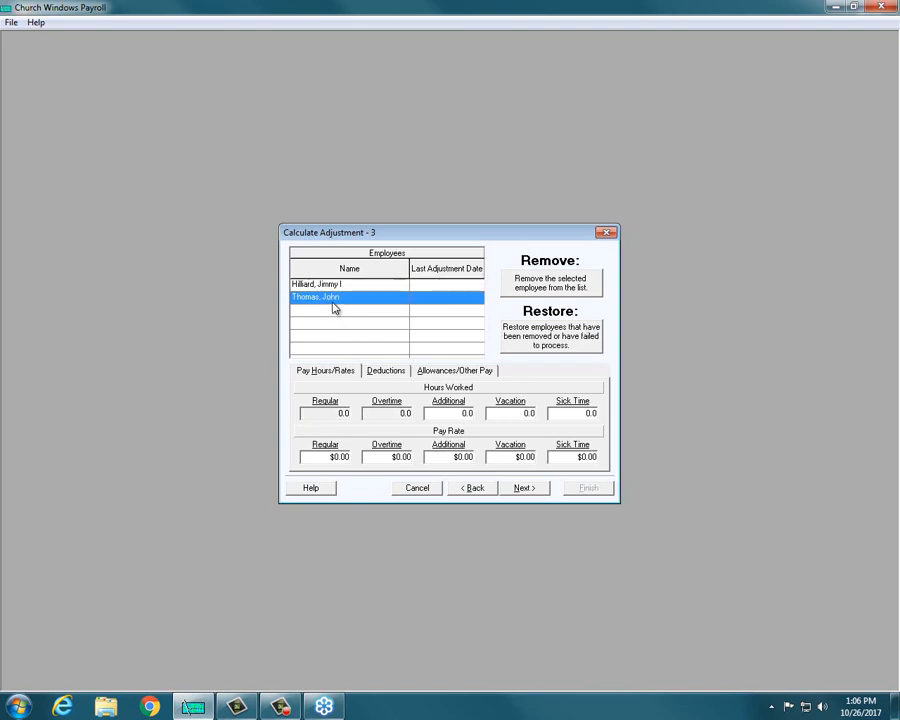
pyautogui.click(331, 457)
pyautogui.press('BackSpace')
pyautogui.write('-500.00')
pyautogui.press('BackSpace')
pyautogui.press('BackSpace')
pyautogui.press('BackSpace')
pyautogui.press('BackSpace')
pyautogui.press('BackSpace')
# Check the second employee's allowances and pay rates and continue to the adjustment report options
pyautogui.click(461, 371)
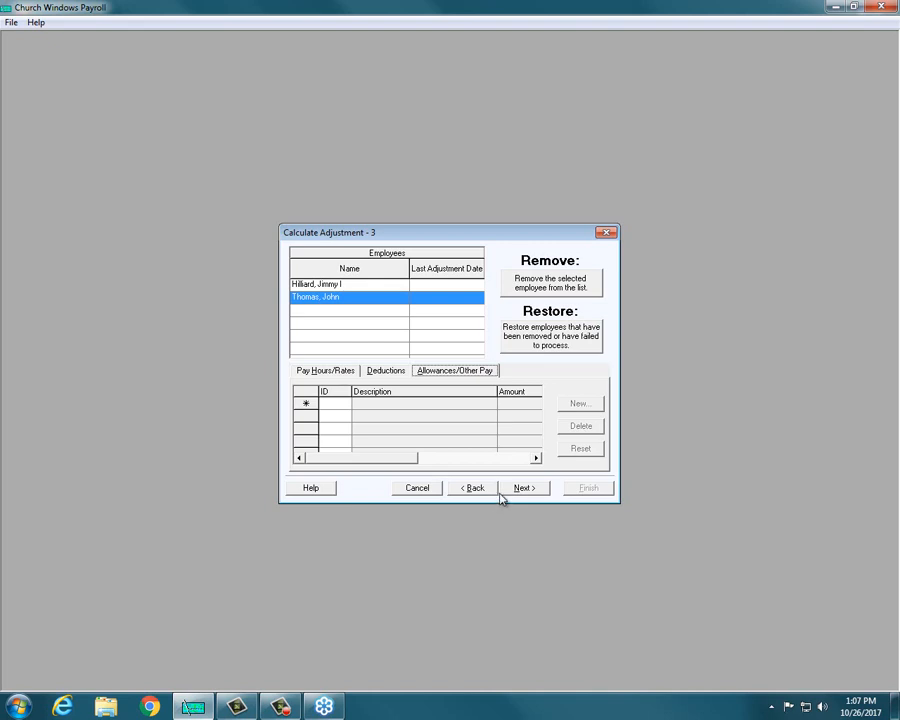
pyautogui.click(329, 372)
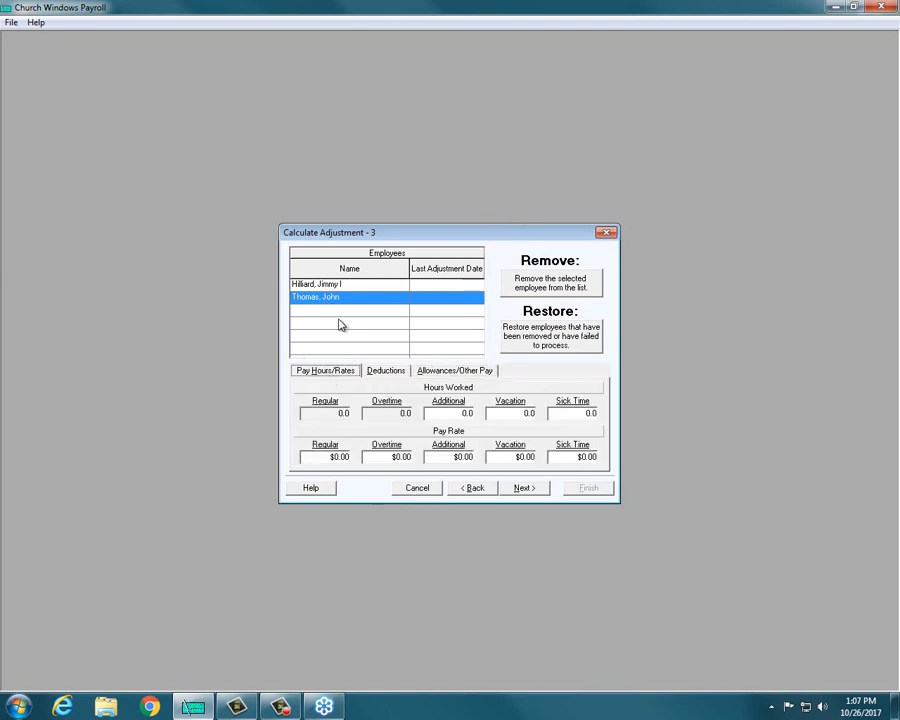
pyautogui.click(524, 489)
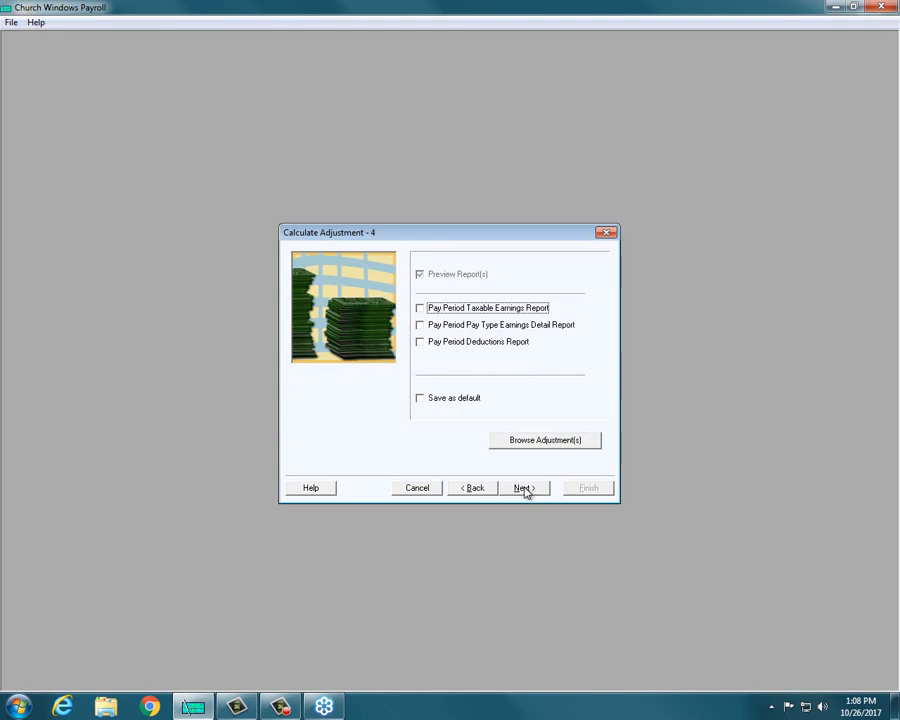
# Browse the calculated adjustments and display the accumulating hours and weeks values
pyautogui.click(543, 441)
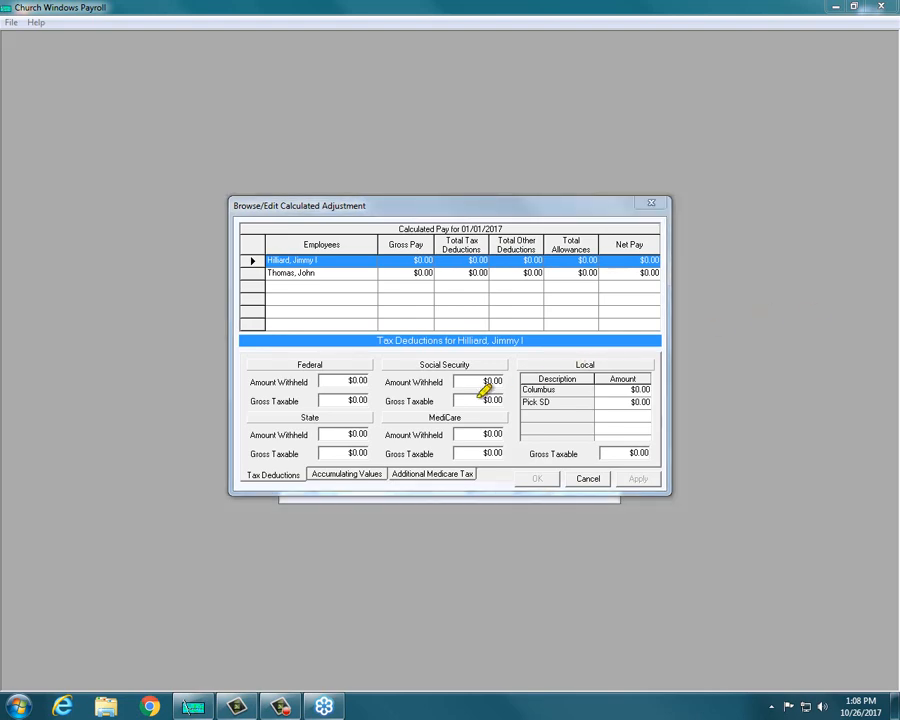
pyautogui.moveTo(302, 453)
pyautogui.mouseDown()
pyautogui.moveTo(391, 454)
pyautogui.moveTo(334, 486)
pyautogui.moveTo(282, 458)
pyautogui.moveTo(352, 451)
pyautogui.mouseUp()
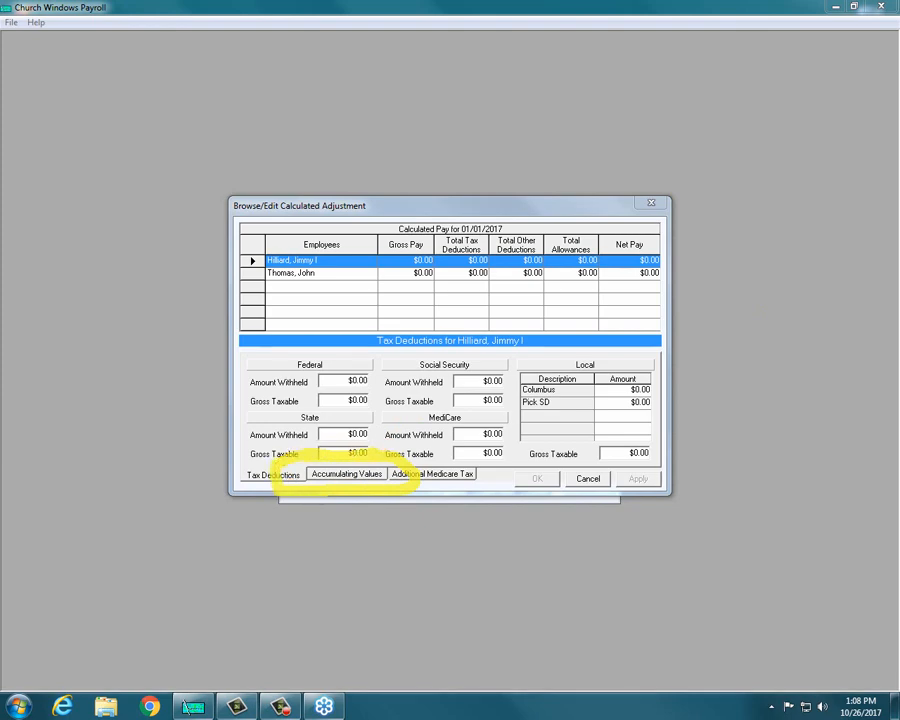
pyautogui.press('Escape')
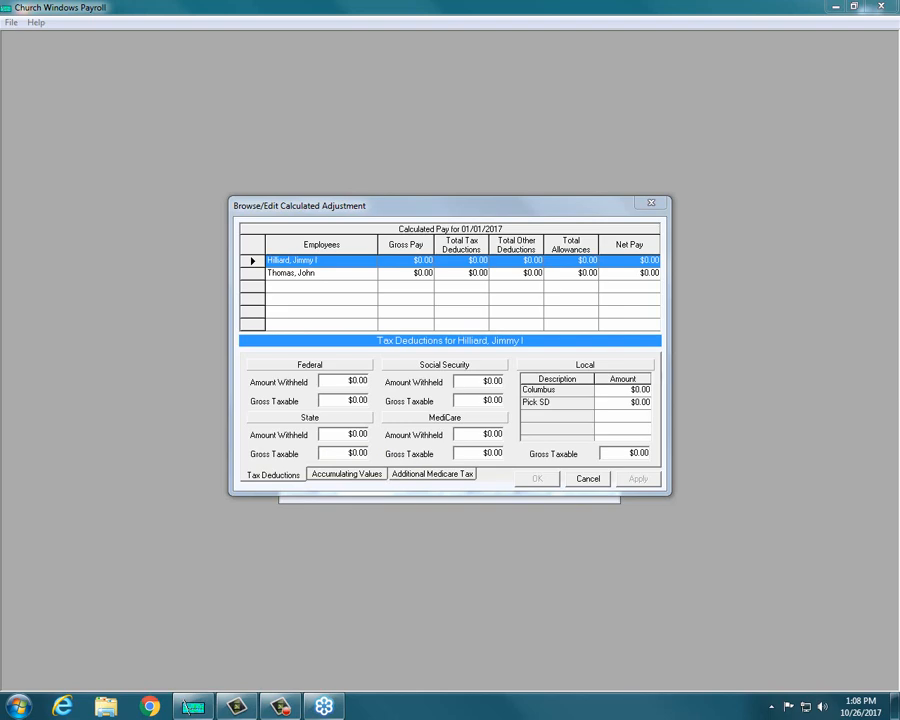
pyautogui.click(378, 476)
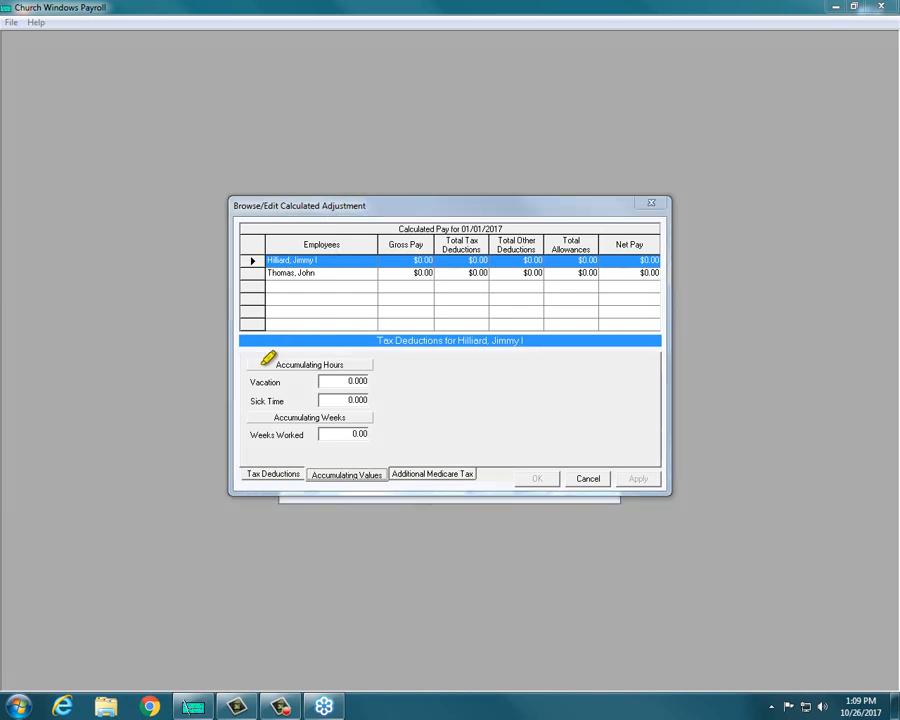
pyautogui.moveTo(240, 365); pyautogui.dragTo(352, 362)
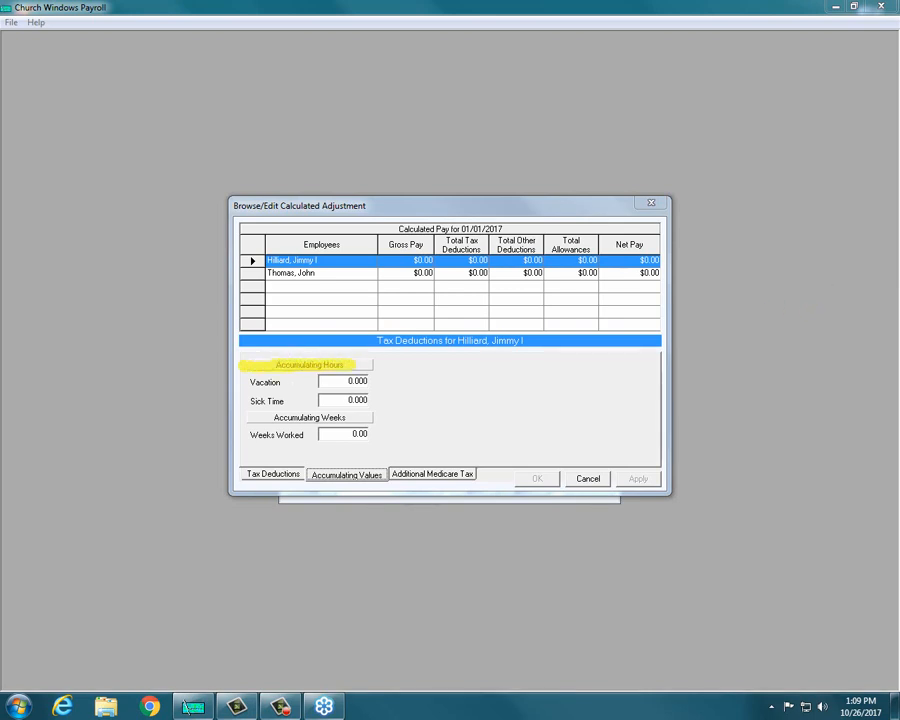
# Set the second employee's accumulating vacation hours to 80 and sick time hours to 40, and apply the changes
pyautogui.click(320, 273)
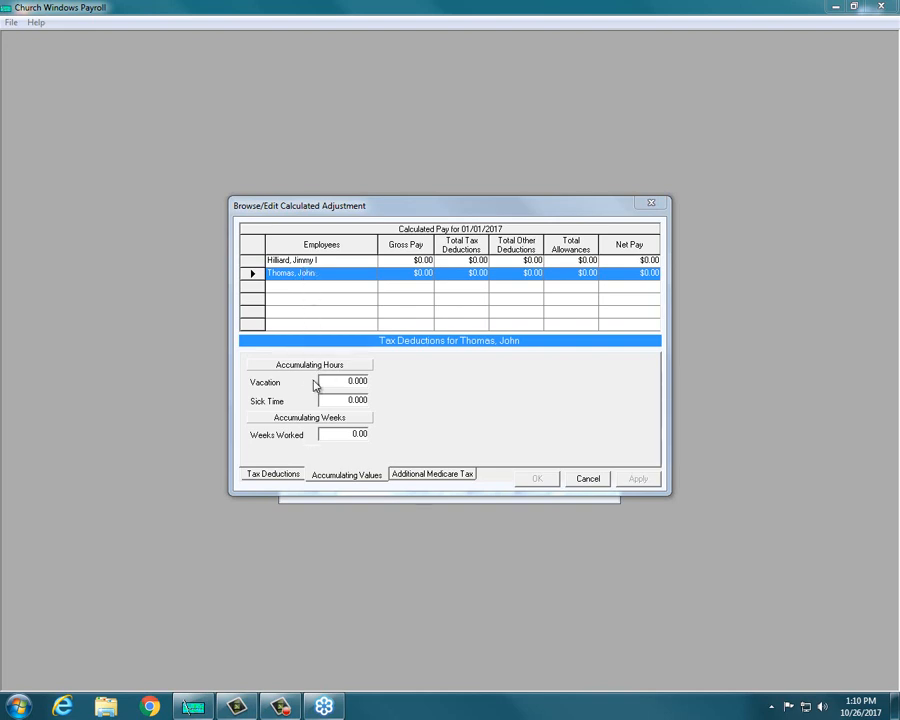
pyautogui.click(363, 382)
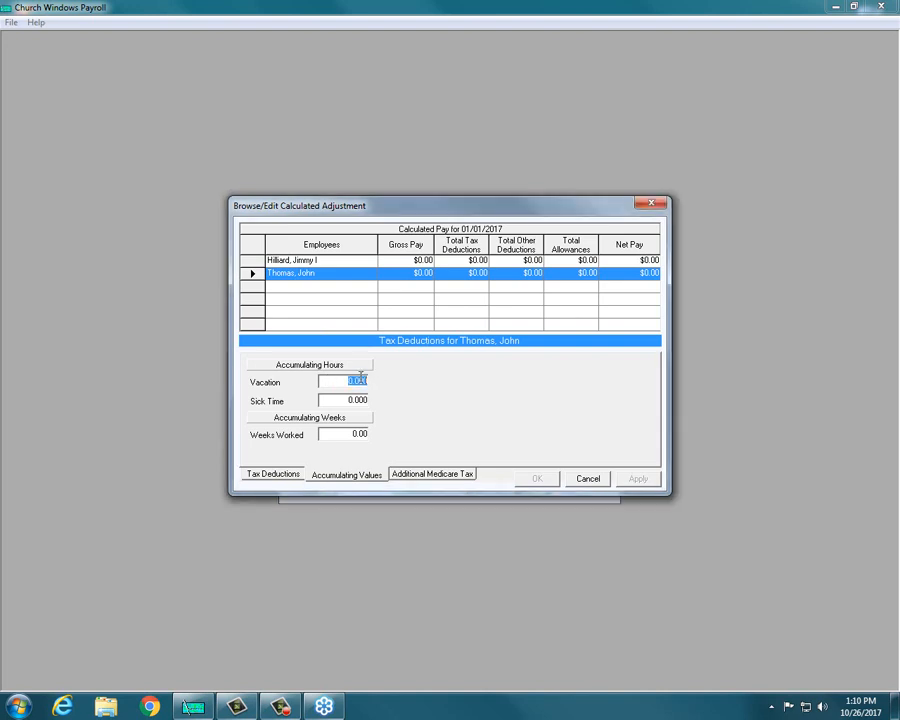
pyautogui.write('10')
pyautogui.moveTo(324, 381); pyautogui.dragTo(392, 386)
pyautogui.write('80')
pyautogui.press('Tab')
pyautogui.click(347, 400)
pyautogui.write('40')
pyautogui.press('Tab')
pyautogui.click(624, 480)
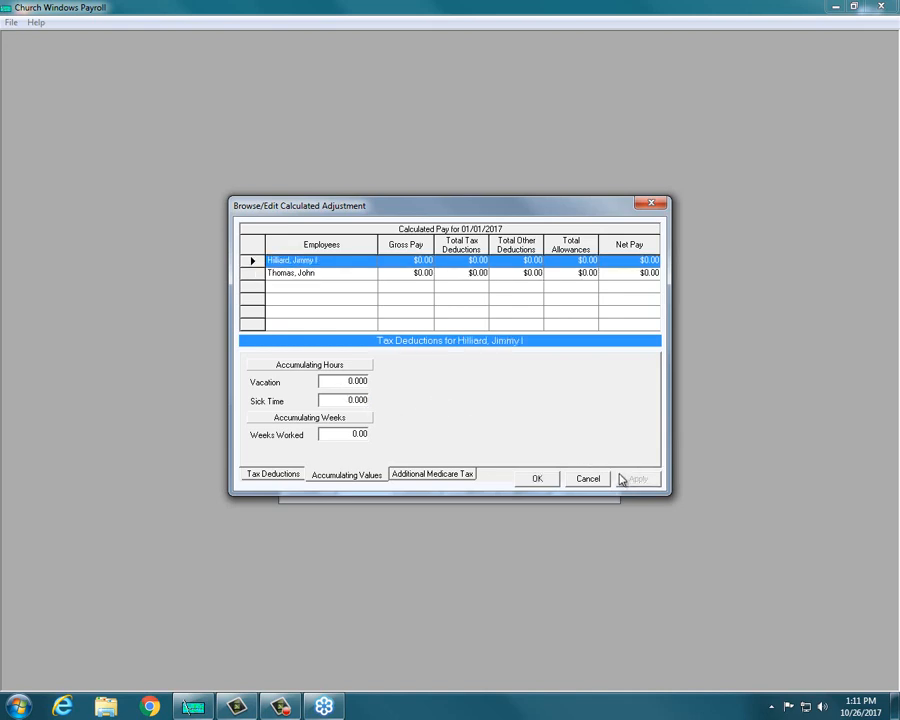
# Set the first employee's accumulating vacation hours to 80 and sick time hours to 40, and save the calculated adjustments
pyautogui.click(326, 381)
pyautogui.write('40')
pyautogui.press('Tab')
pyautogui.write('20')
pyautogui.hotkey('shift', 'Tab')
pyautogui.write('80')
pyautogui.press('Tab')
pyautogui.write('40')
pyautogui.click(634, 478)
pyautogui.click(545, 480)
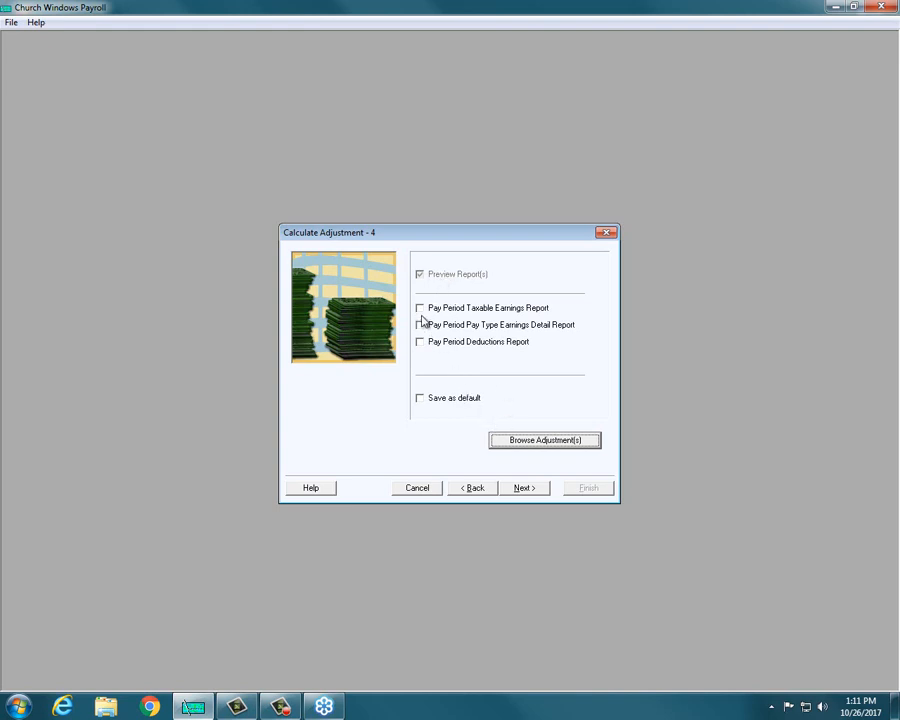
# Skip the optional reports and post the 01/01/2017 adjustment to payroll
pyautogui.click(524, 488)
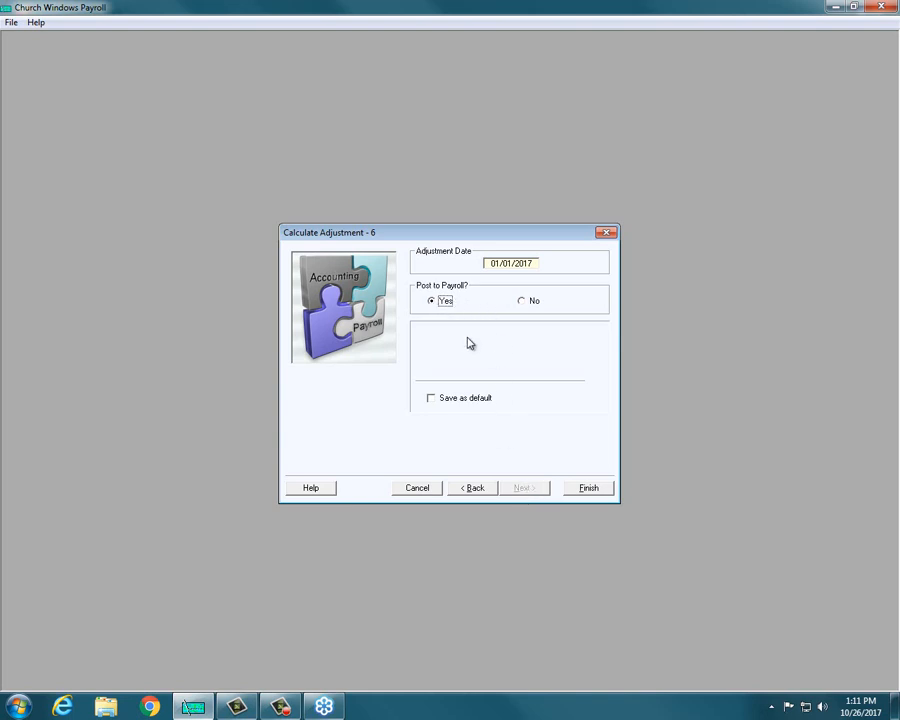
pyautogui.click(586, 488)
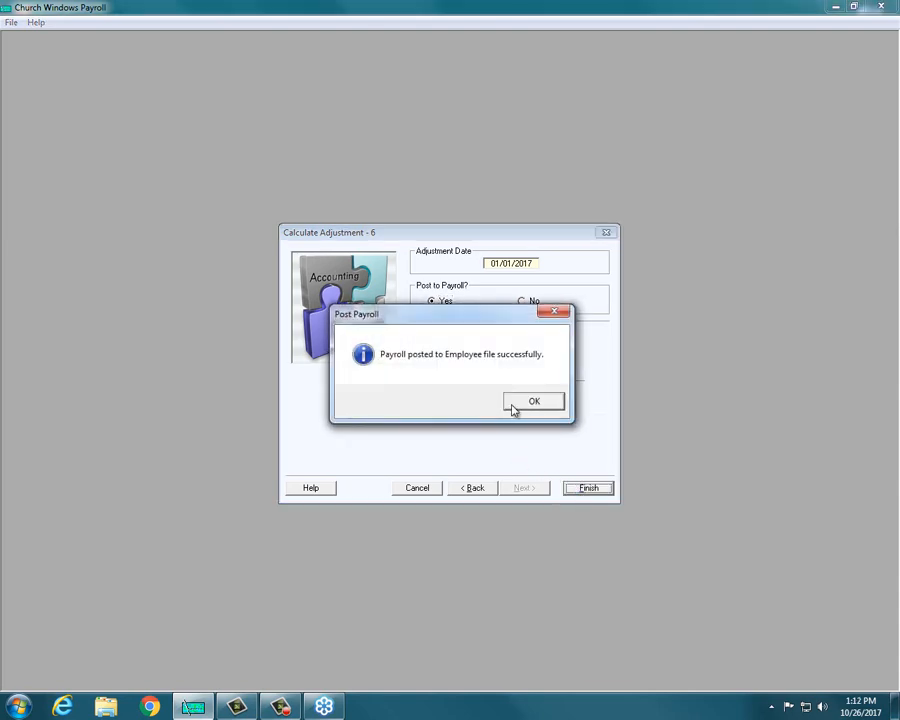
pyautogui.click(512, 406)
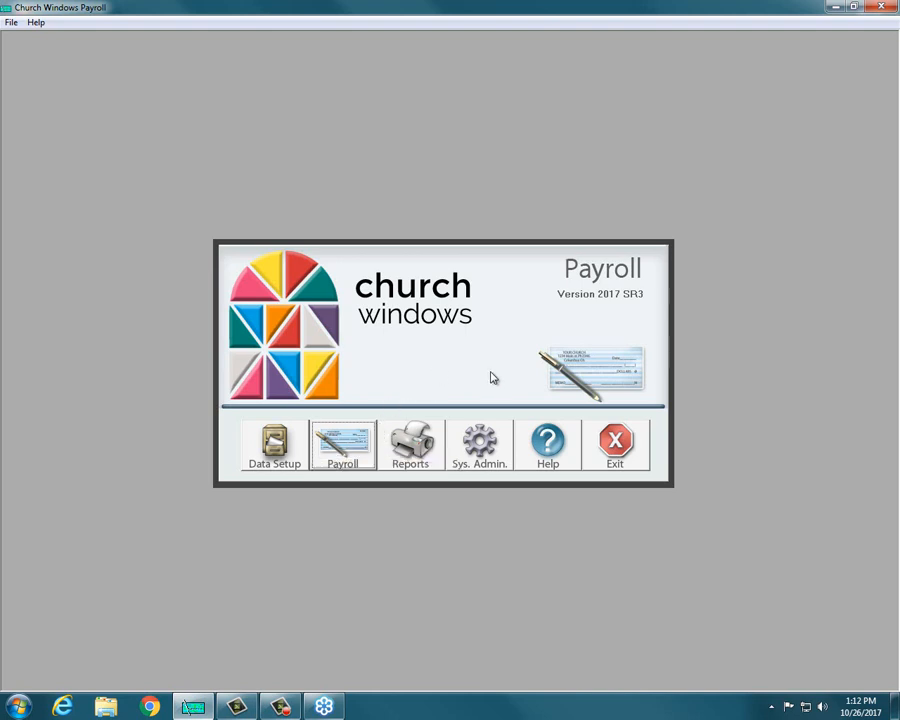
# Start an Employee's Detail Hours Report from the payroll history reports
pyautogui.click(420, 452)
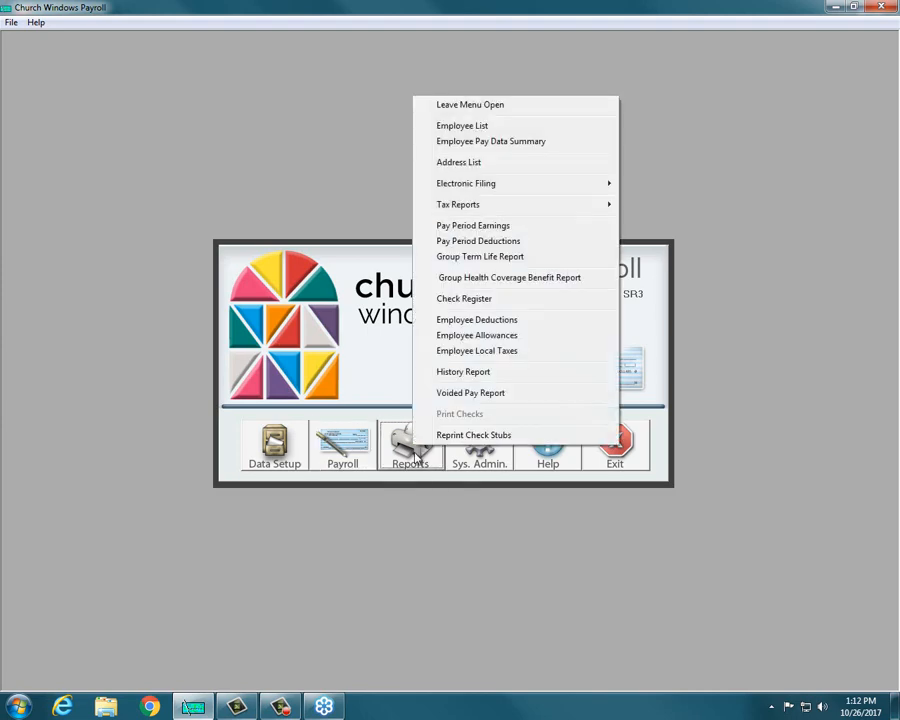
pyautogui.click(446, 373)
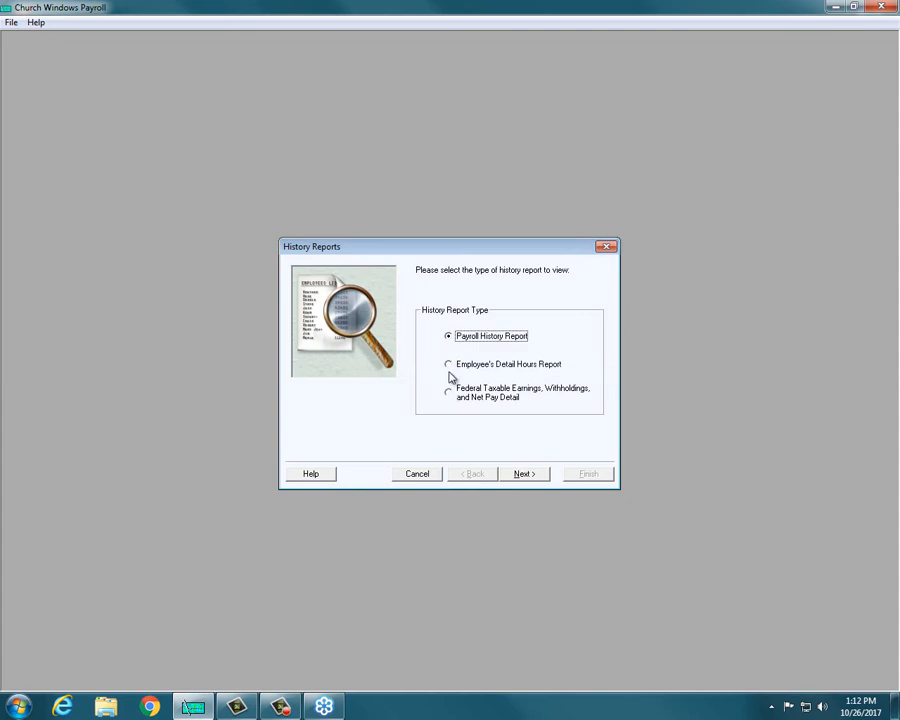
pyautogui.click(452, 366)
pyautogui.click(530, 477)
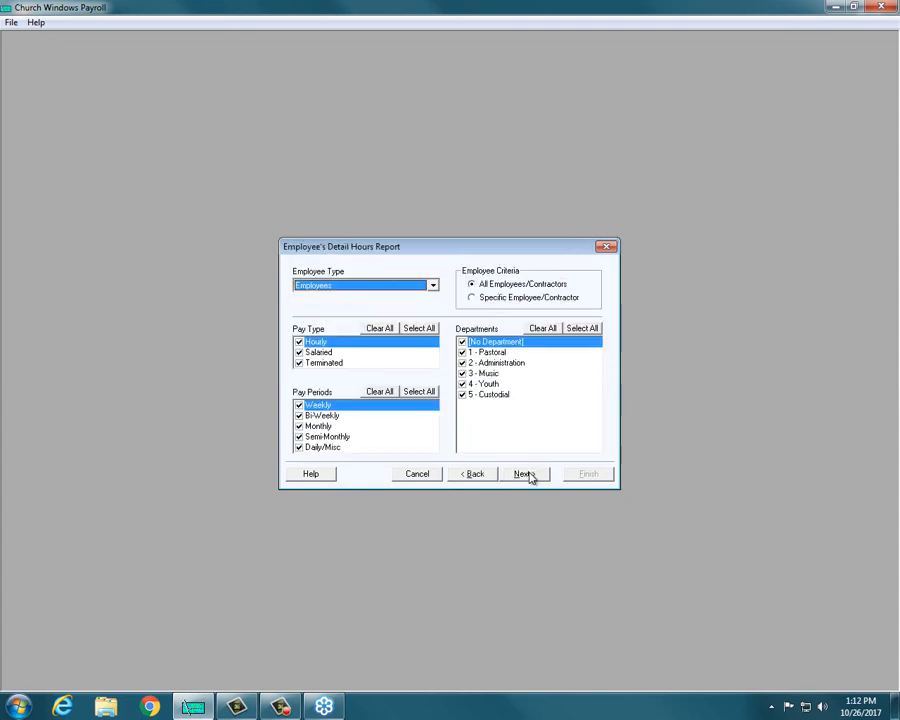
# Limit the detail hours report to the two specific employees who received the vacation and sick time adjustment
pyautogui.click(472, 298)
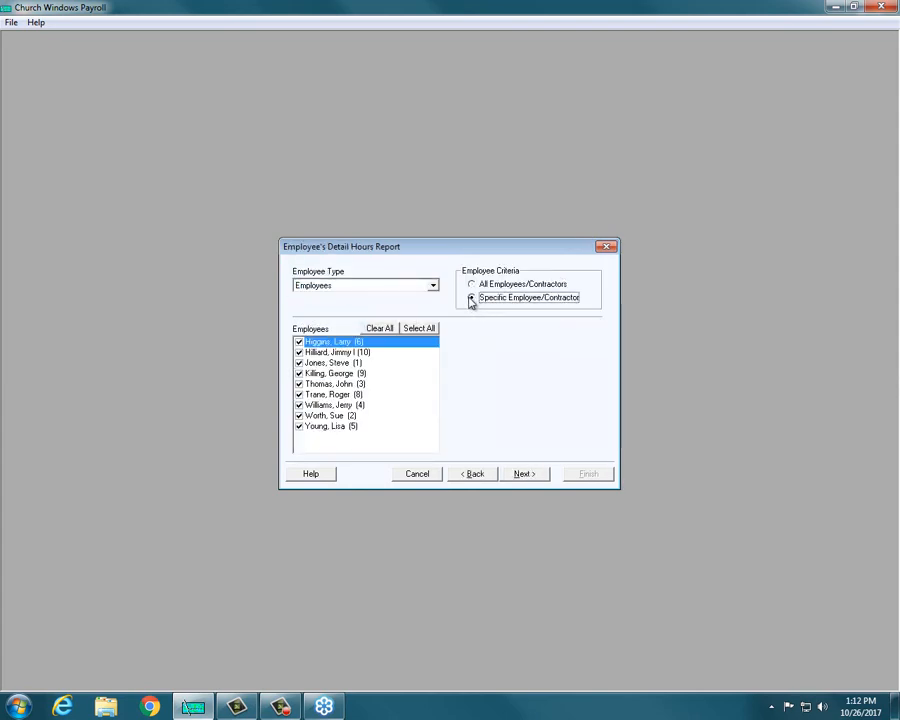
pyautogui.click(392, 330)
pyautogui.click(302, 353)
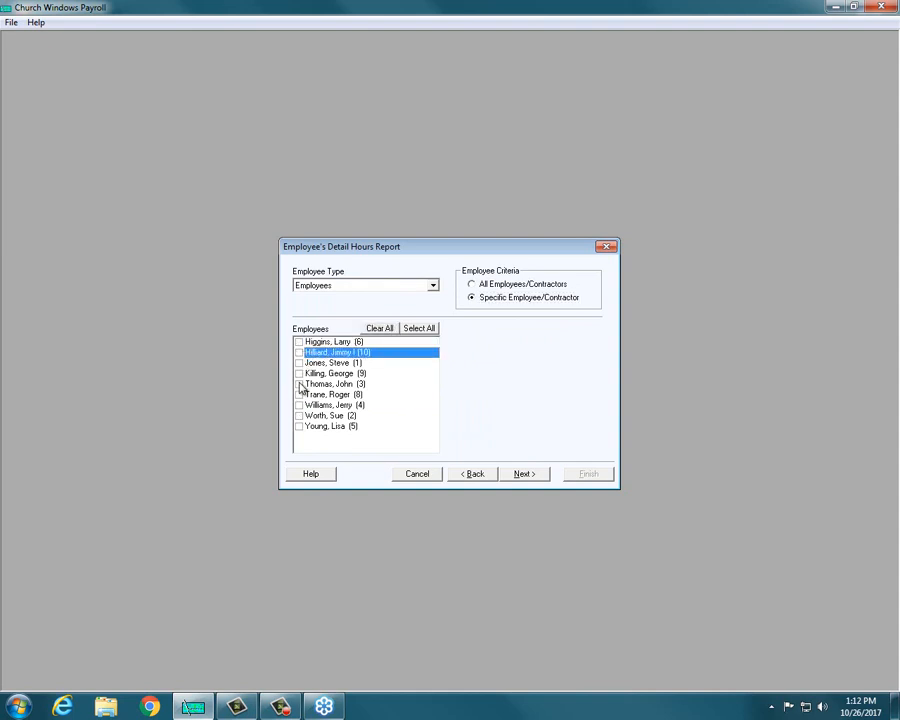
pyautogui.click(299, 385)
pyautogui.click(299, 385)
pyautogui.click(300, 354)
pyautogui.click(300, 354)
pyautogui.click(512, 475)
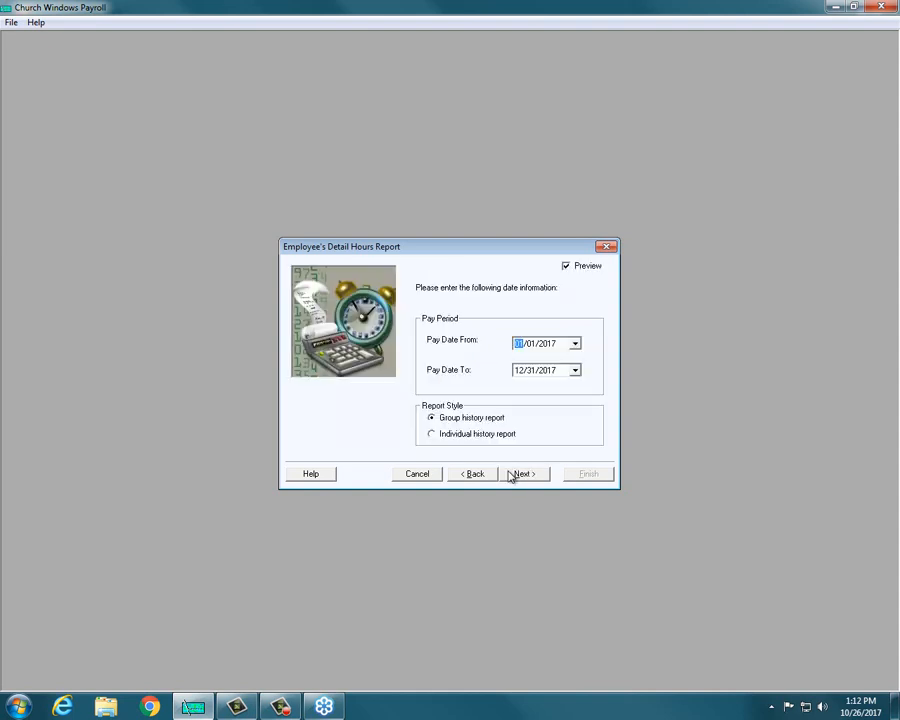
# Preview the report in the individual history style and check both employees' vacation and sick time earned before closing it
pyautogui.click(432, 436)
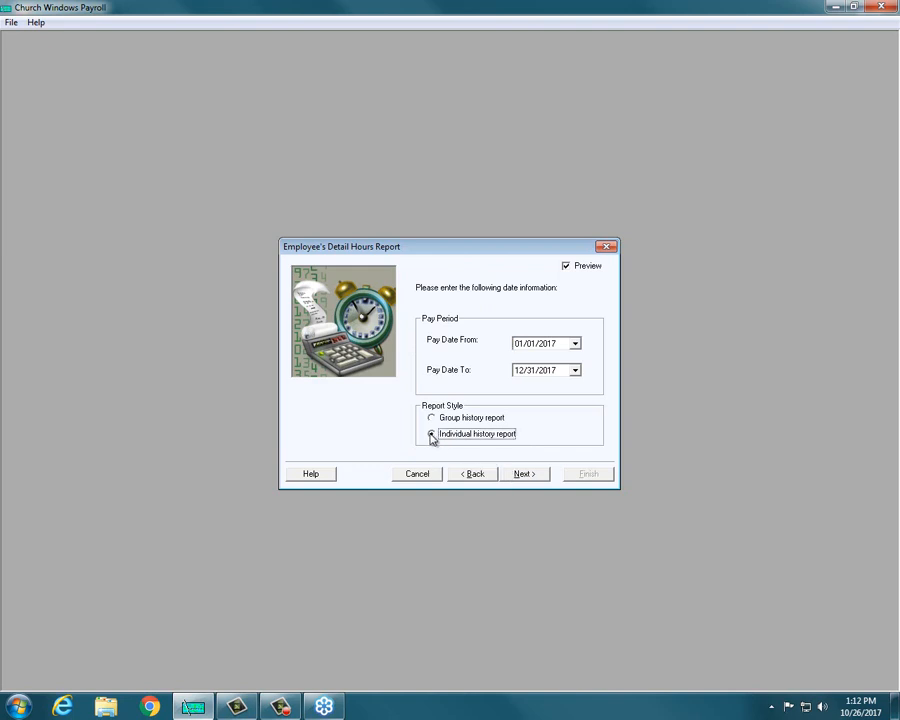
pyautogui.click(530, 474)
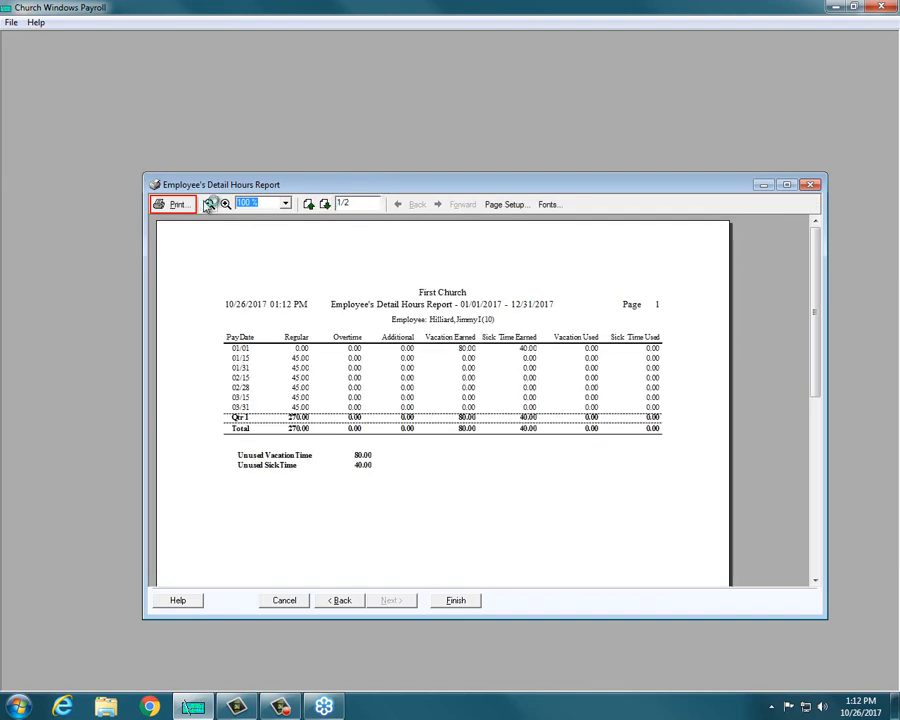
pyautogui.click(226, 204)
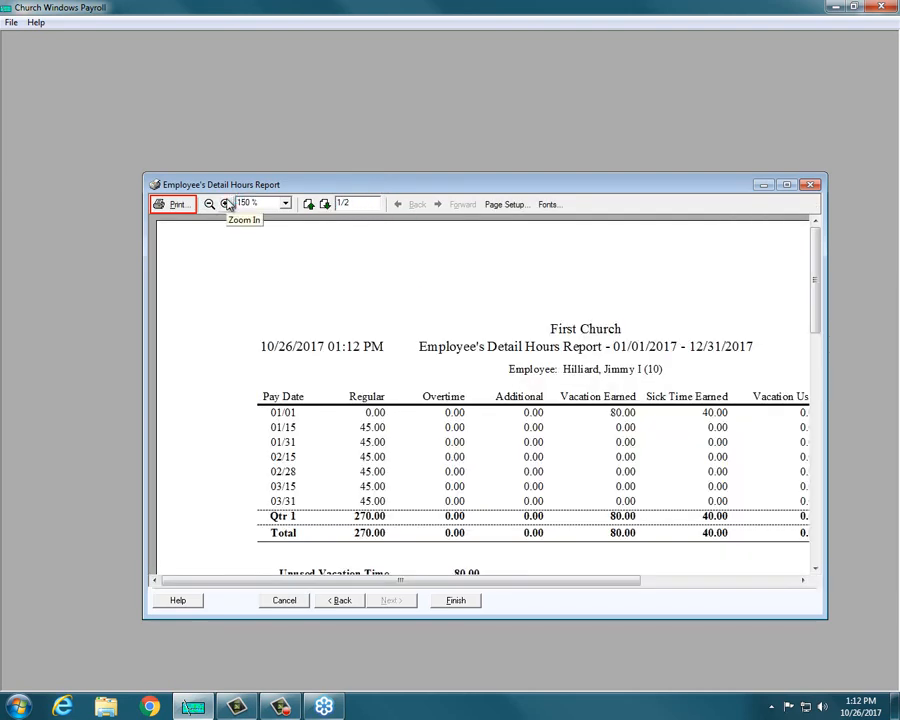
pyautogui.moveTo(450, 582); pyautogui.dragTo(498, 583)
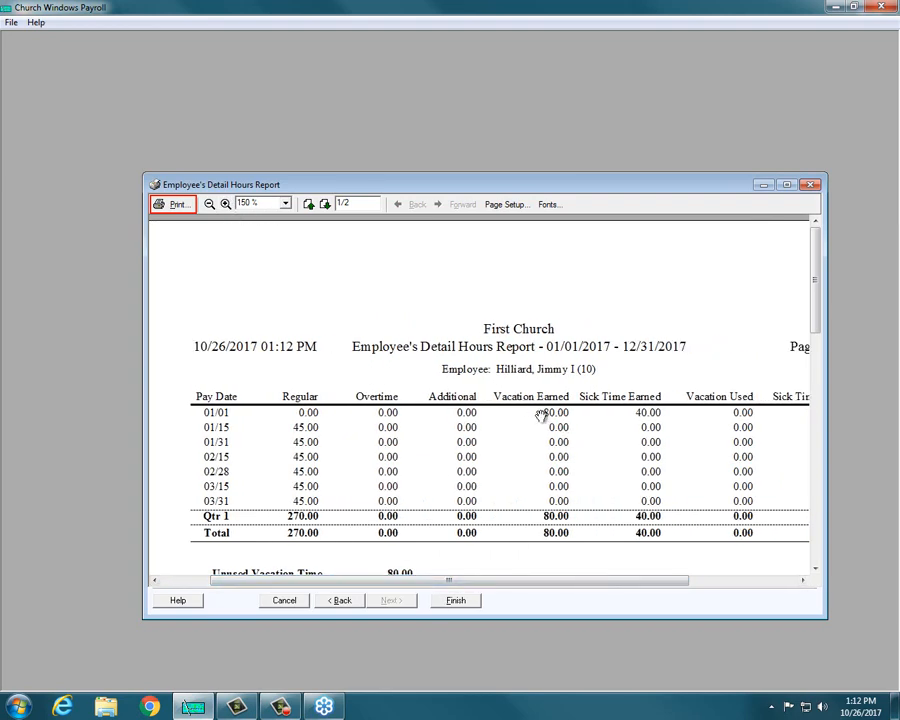
pyautogui.click(190, 707)
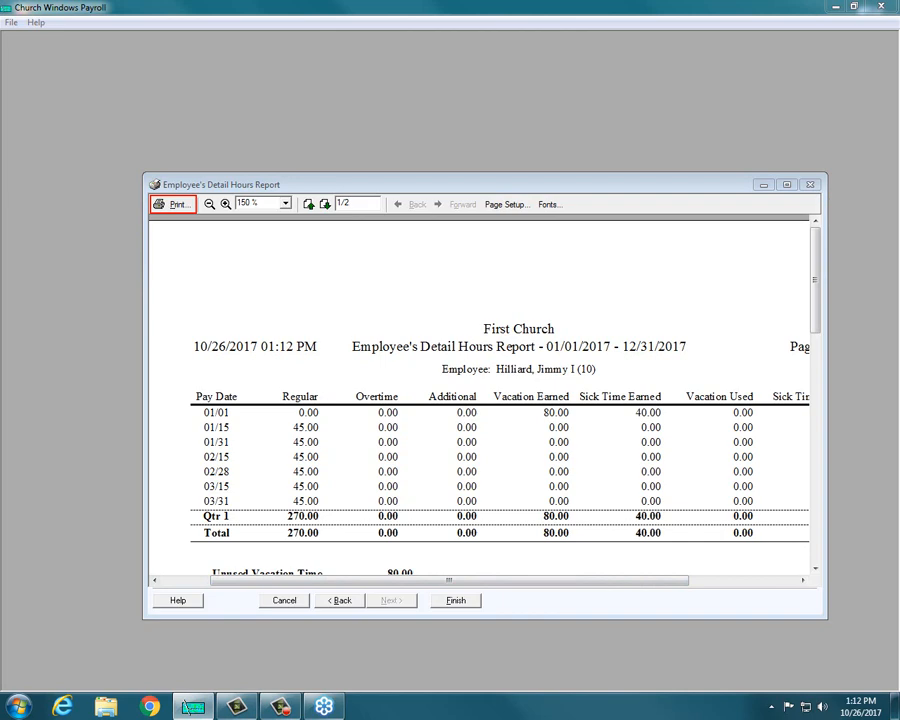
pyautogui.moveTo(494, 397)
pyautogui.mouseDown()
pyautogui.moveTo(564, 398)
pyautogui.moveTo(575, 412)
pyautogui.moveTo(660, 398)
pyautogui.moveTo(667, 410)
pyautogui.mouseUp()
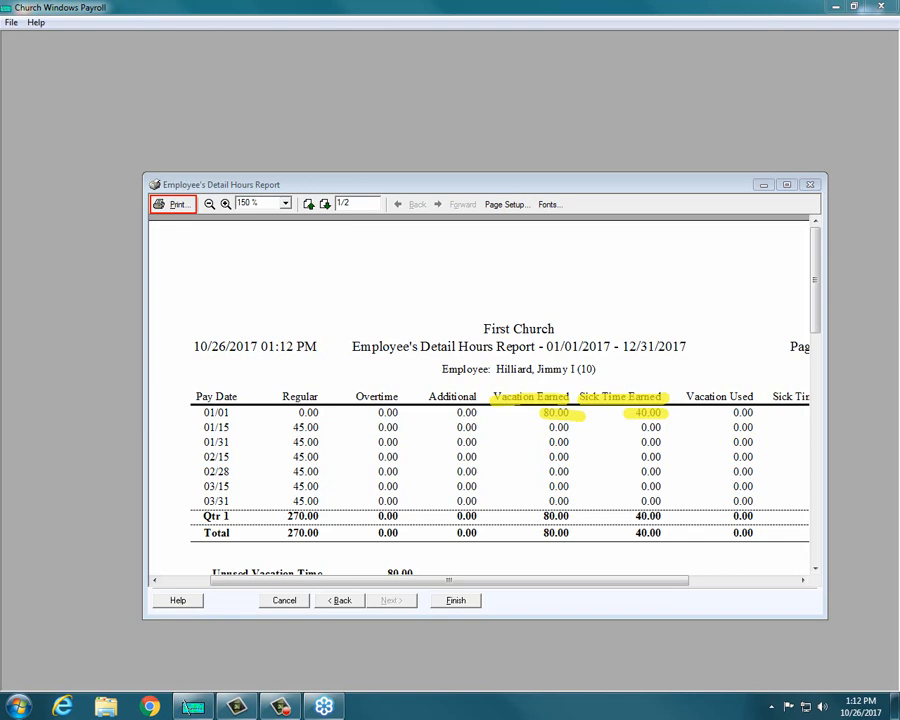
pyautogui.click(325, 204)
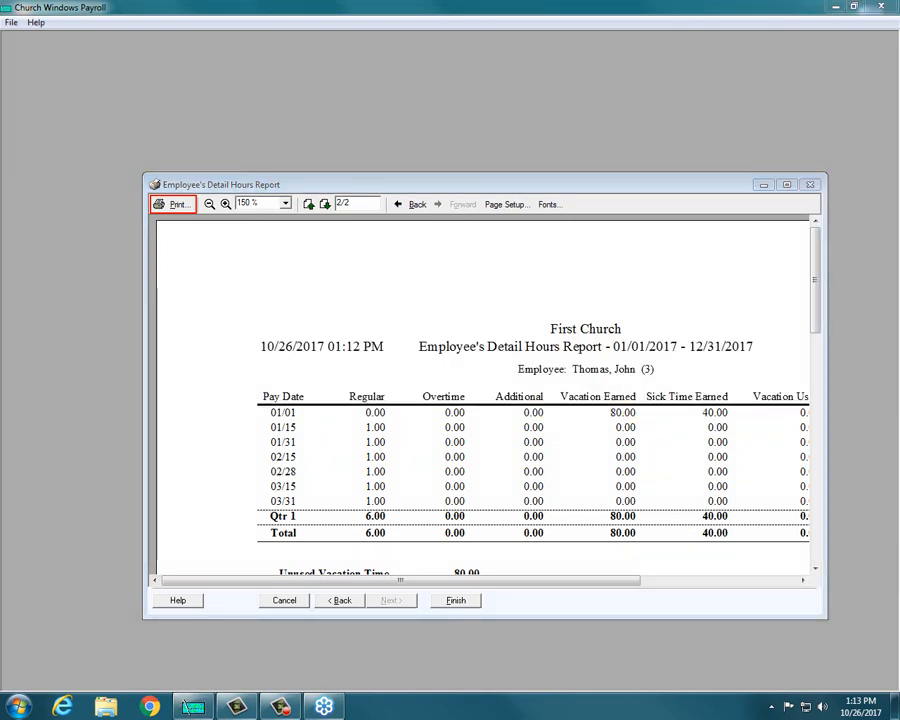
pyautogui.click(456, 601)
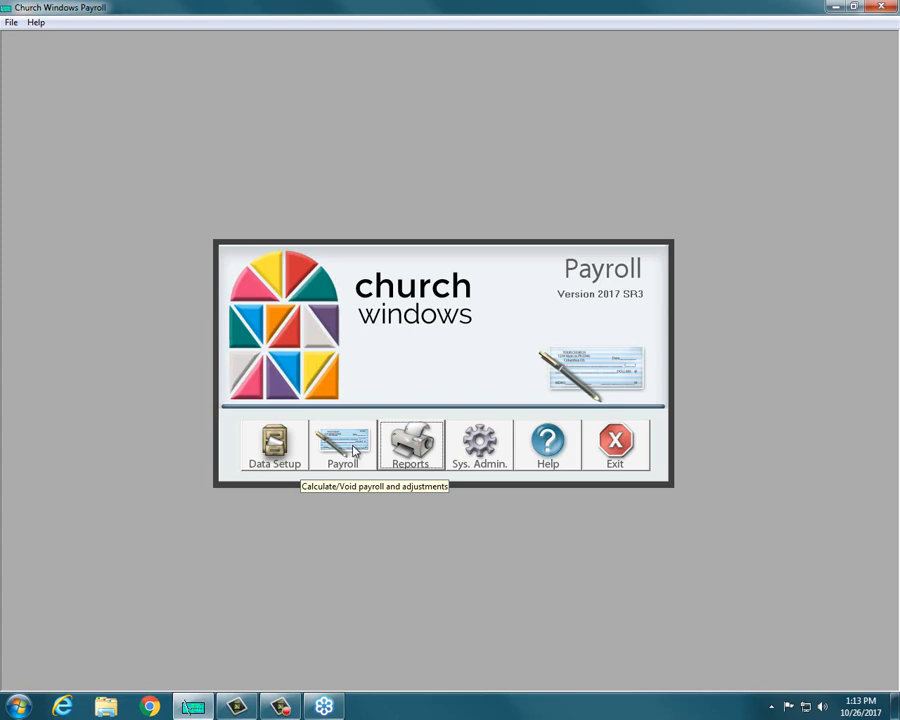
# Generate a file copy of the W-2 form for only the first listed employee
pyautogui.click(422, 449)
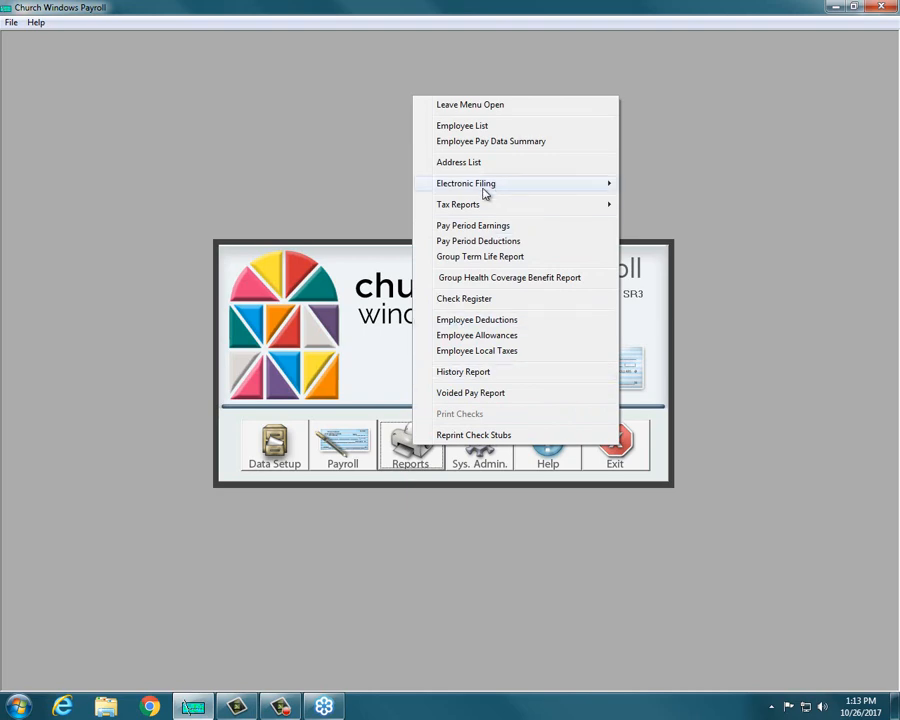
pyautogui.moveTo(476, 205)
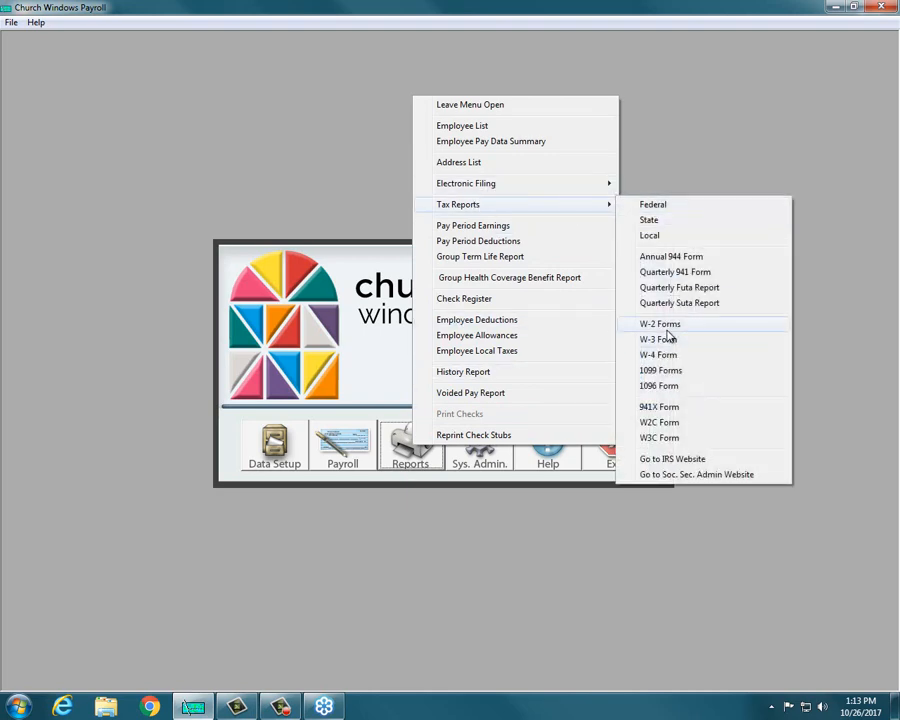
pyautogui.click(667, 330)
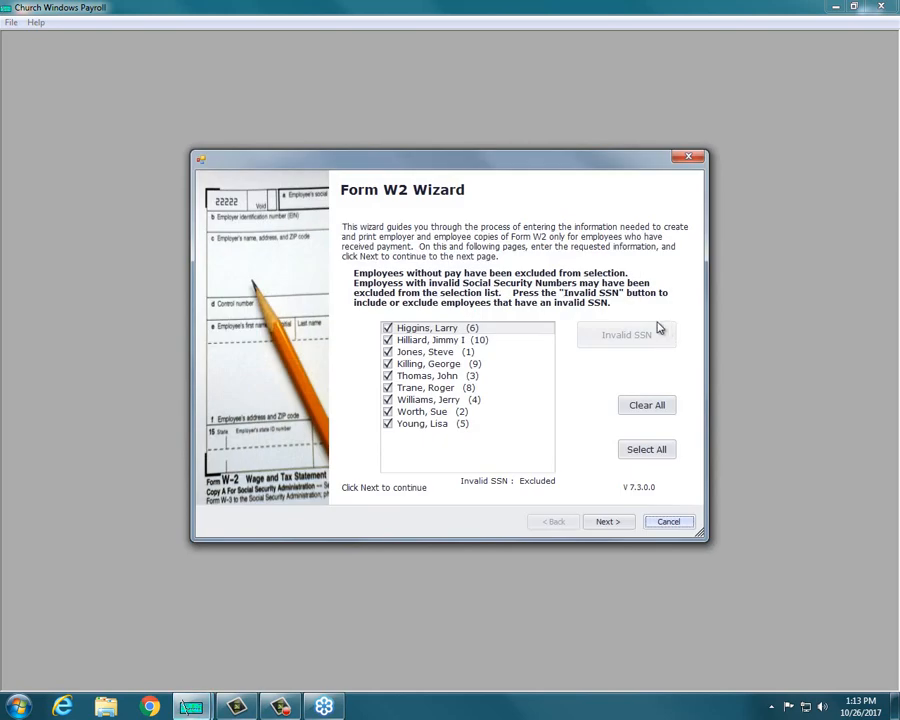
pyautogui.click(645, 406)
pyautogui.click(394, 331)
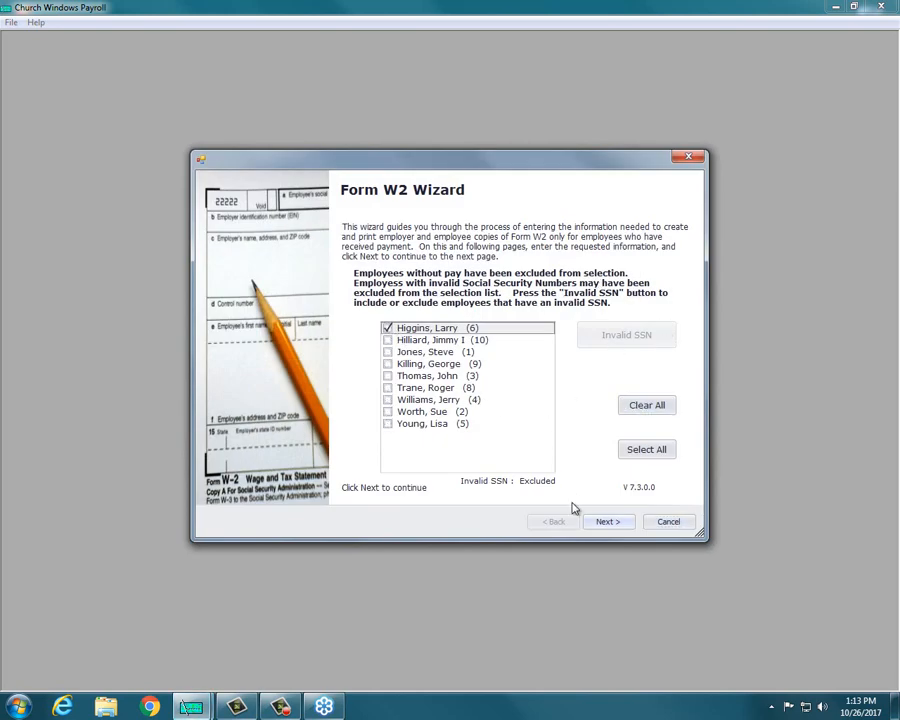
pyautogui.click(596, 527)
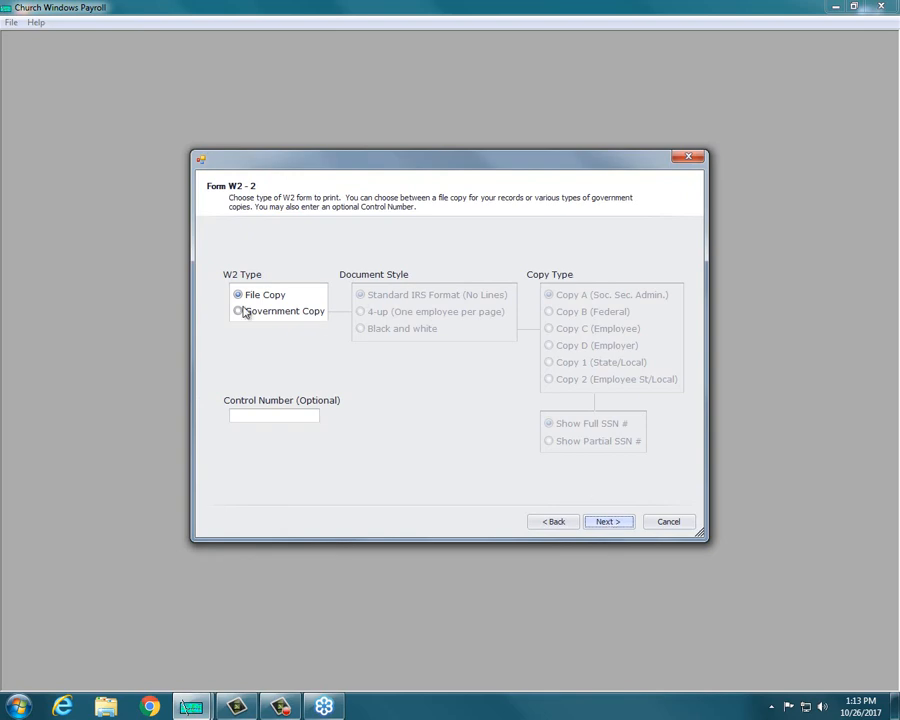
pyautogui.click(590, 524)
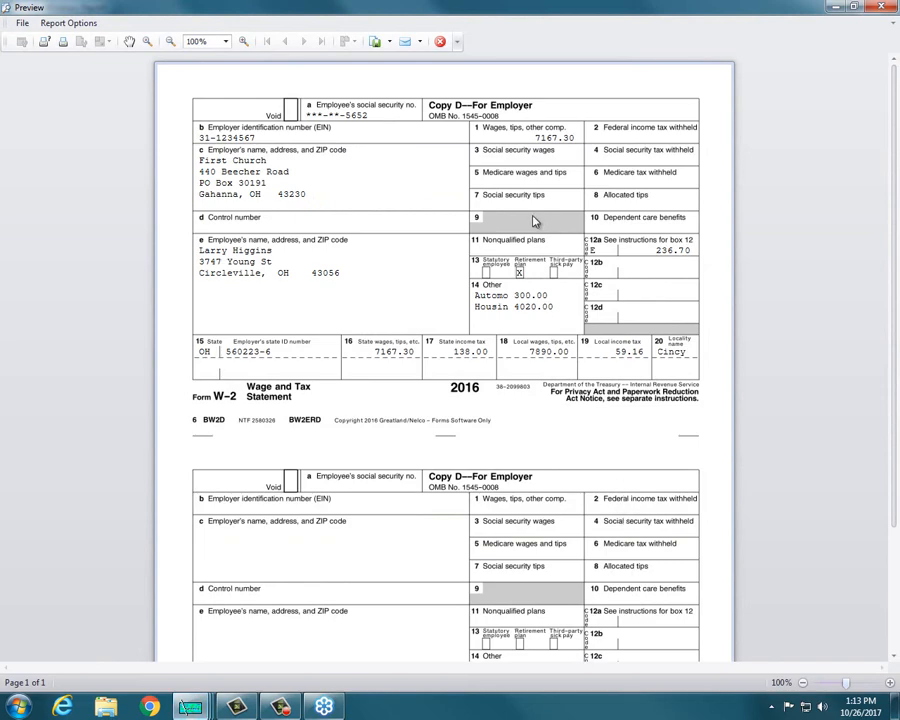
# Examine the box 1 wages and the box 14 housing amount on the W-2 preview, and close the form wizard
pyautogui.click(240, 42)
pyautogui.click(240, 42)
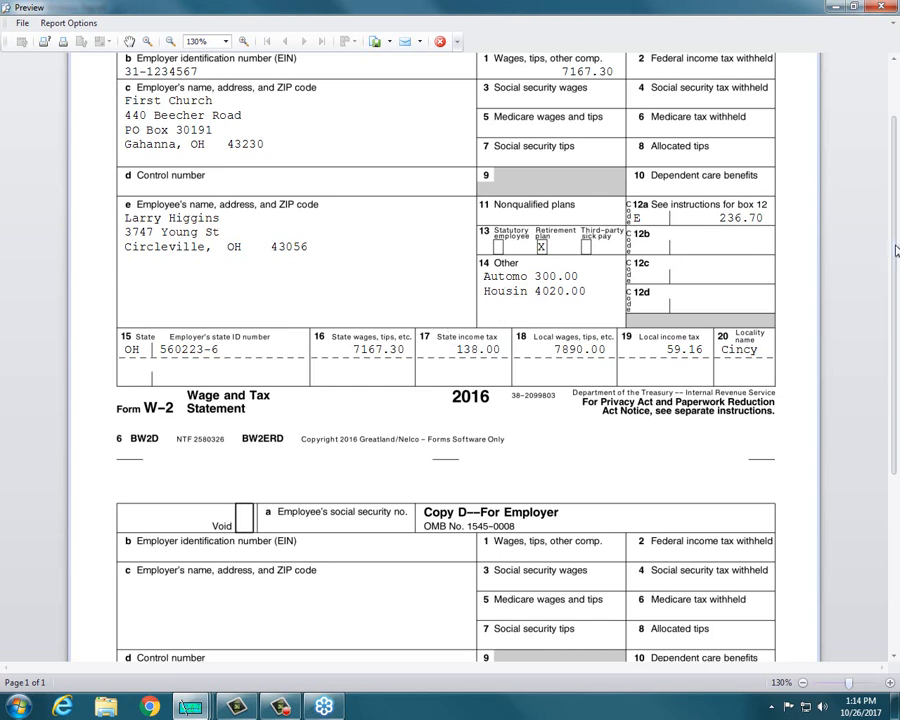
pyautogui.moveTo(897, 252); pyautogui.dragTo(898, 195)
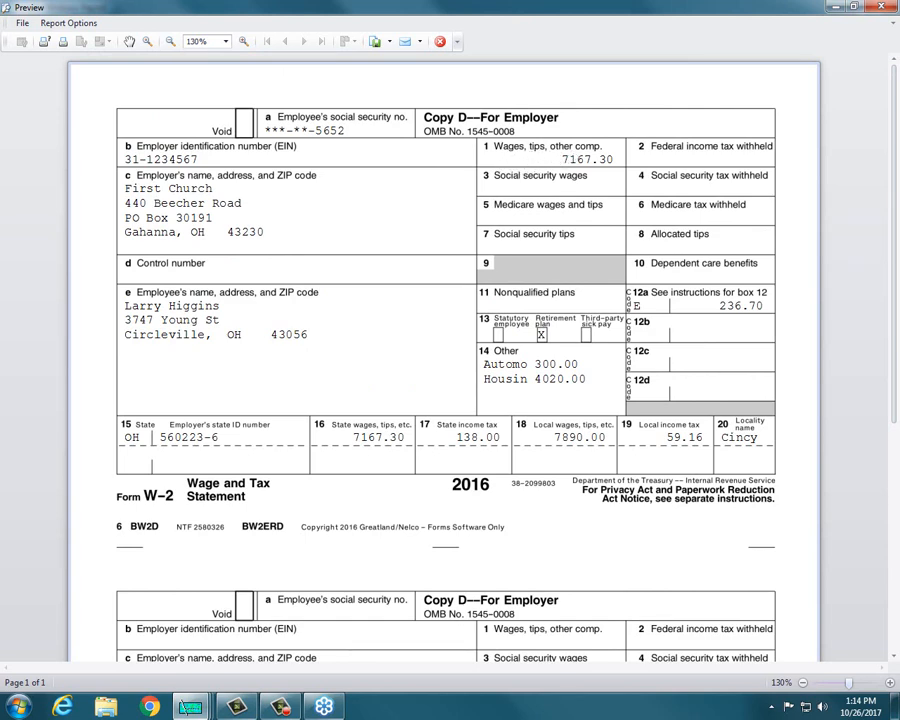
pyautogui.moveTo(535, 159); pyautogui.dragTo(614, 157)
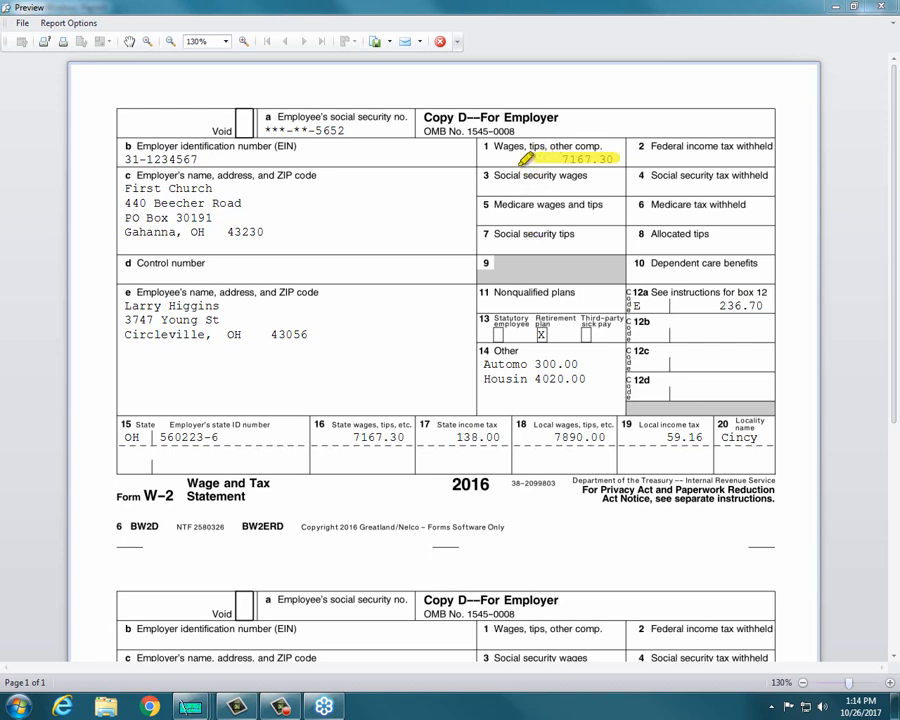
pyautogui.moveTo(515, 158); pyautogui.dragTo(637, 158)
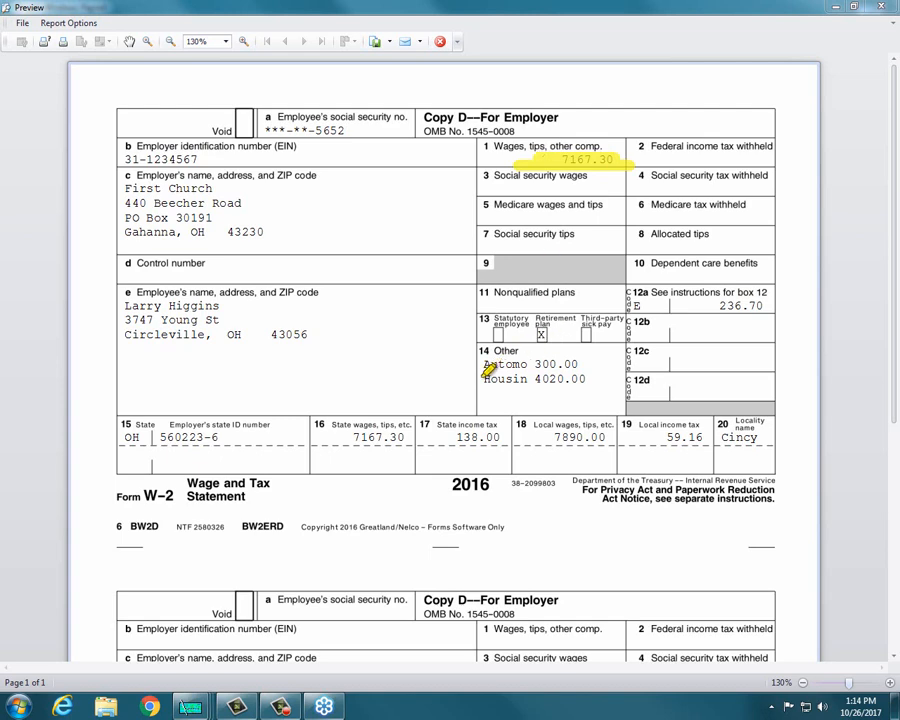
pyautogui.moveTo(484, 380); pyautogui.dragTo(626, 382)
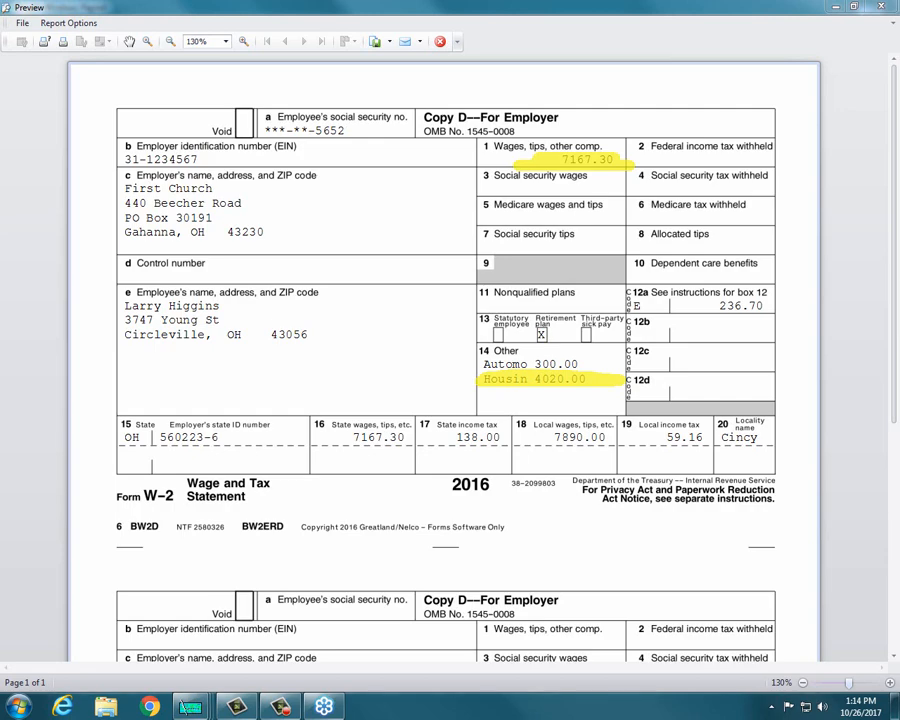
pyautogui.click(440, 42)
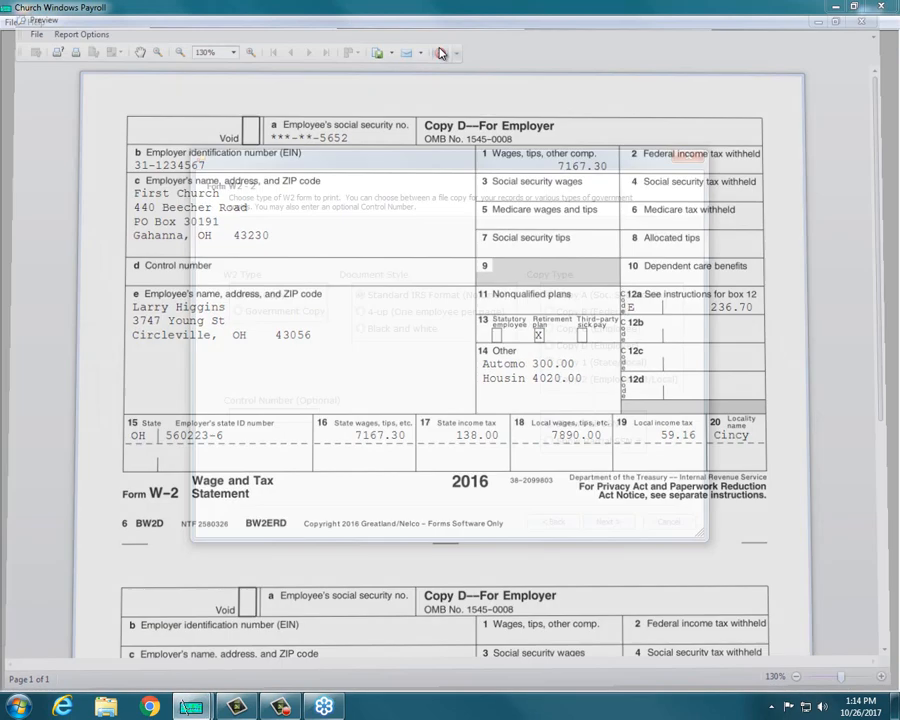
pyautogui.click(620, 528)
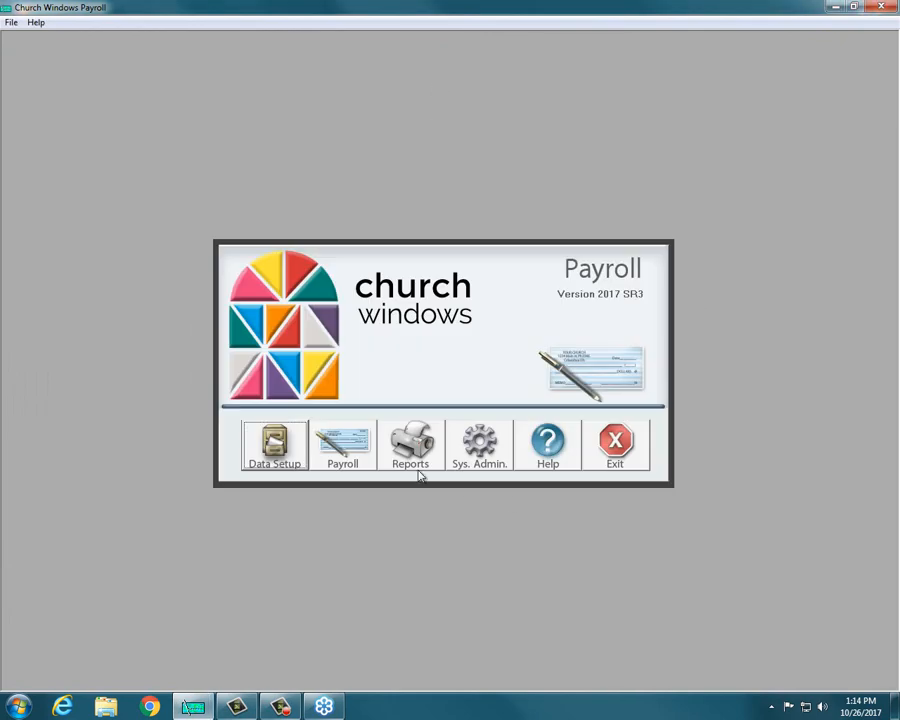
# Start a new payroll adjustment and set its adjustment date to 12/31/2017
pyautogui.click(348, 450)
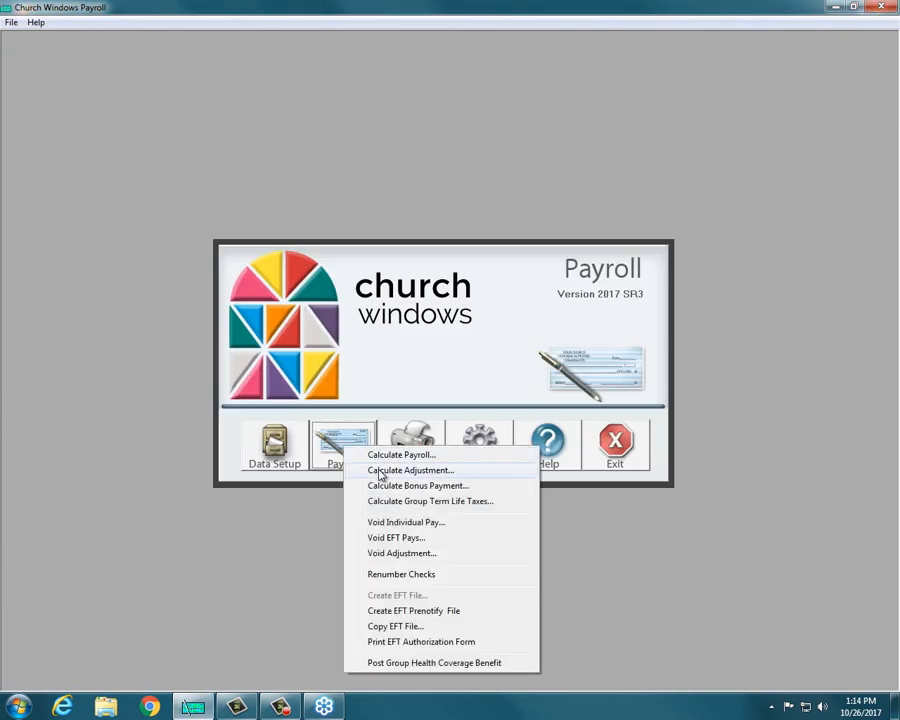
pyautogui.click(381, 472)
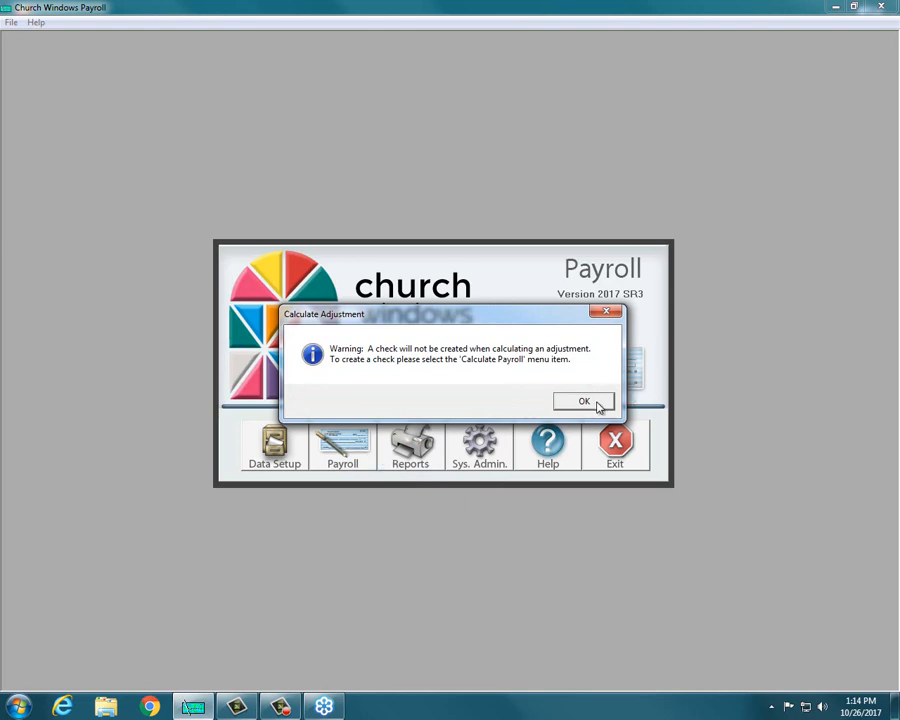
pyautogui.click(596, 404)
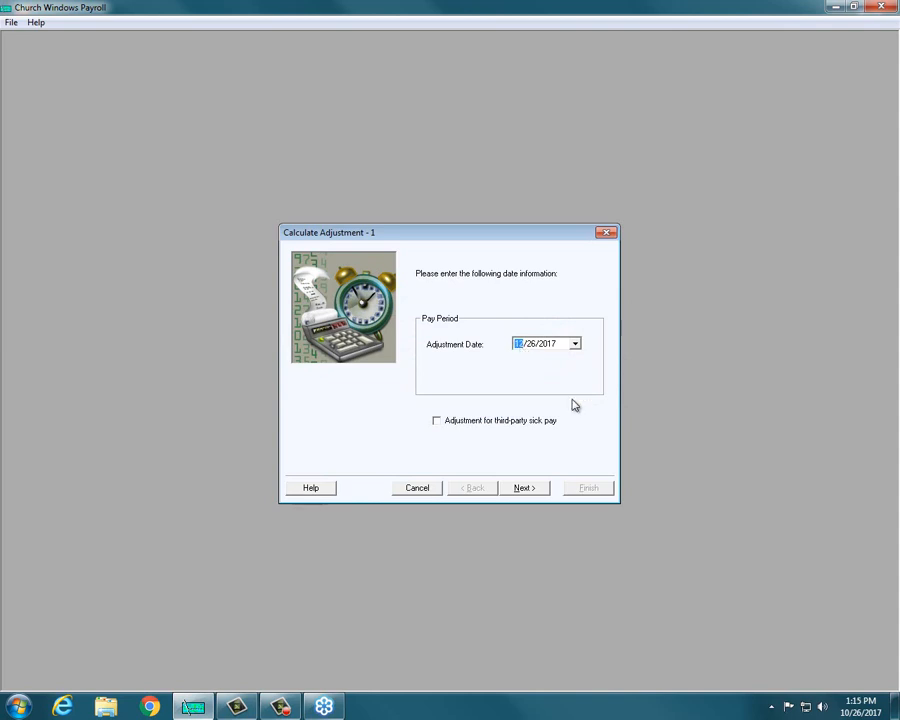
pyautogui.click(531, 344)
pyautogui.click(522, 344)
pyautogui.click(531, 344)
pyautogui.write('31')
pyautogui.click(530, 491)
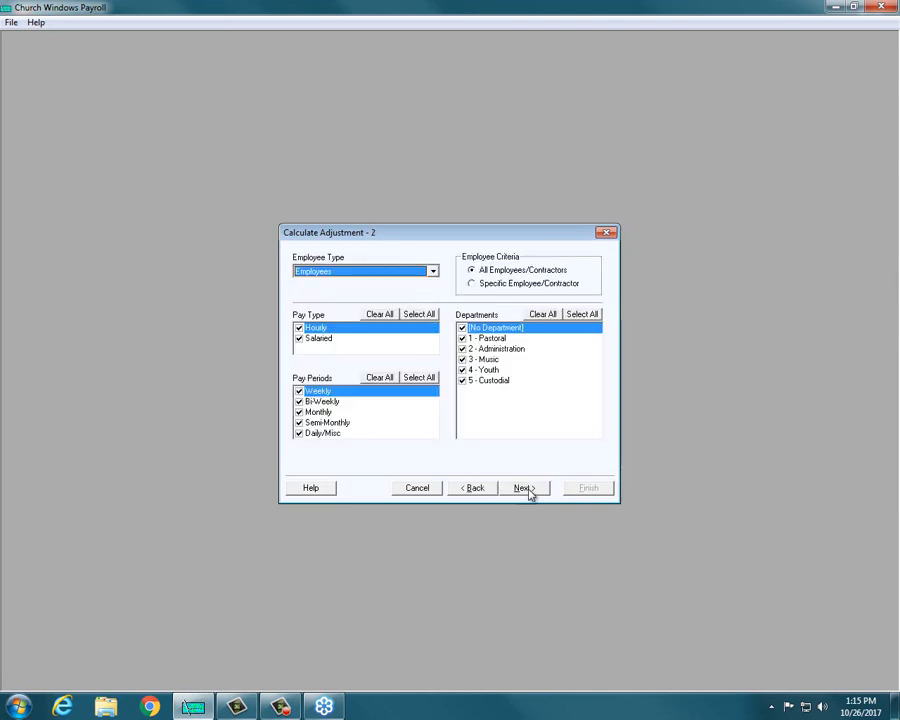
# Restrict the adjustment to the first listed employee using the specific employee criteria
pyautogui.click(473, 284)
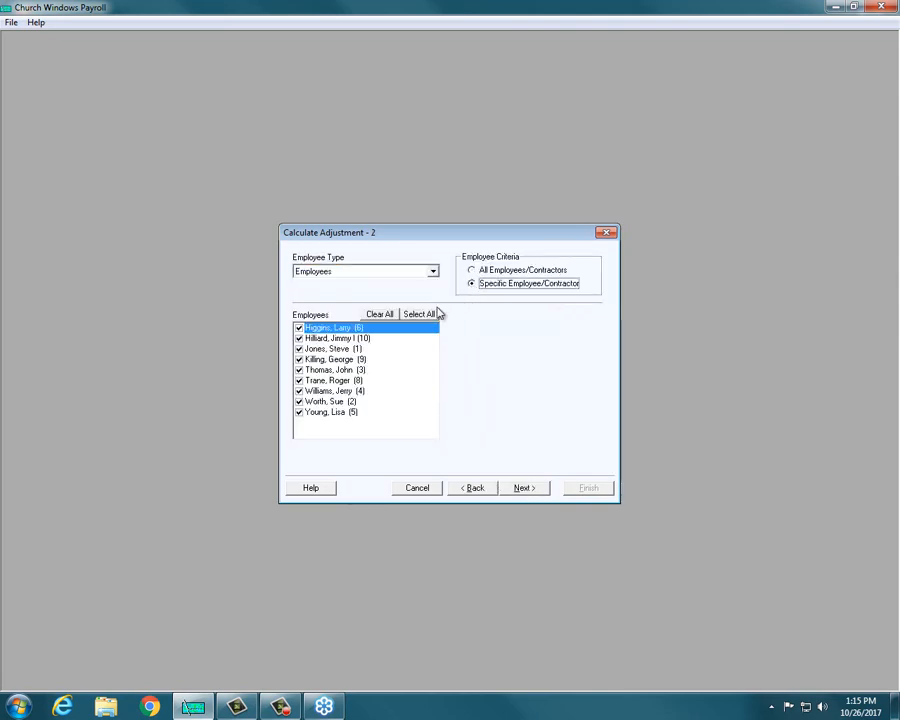
pyautogui.click(375, 316)
pyautogui.click(299, 329)
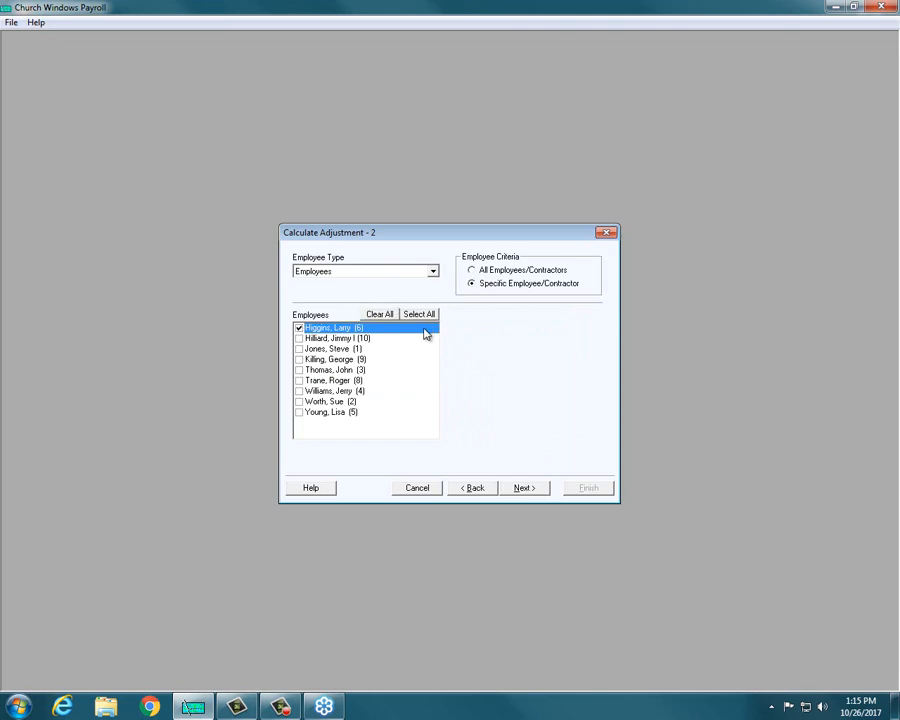
pyautogui.click(522, 489)
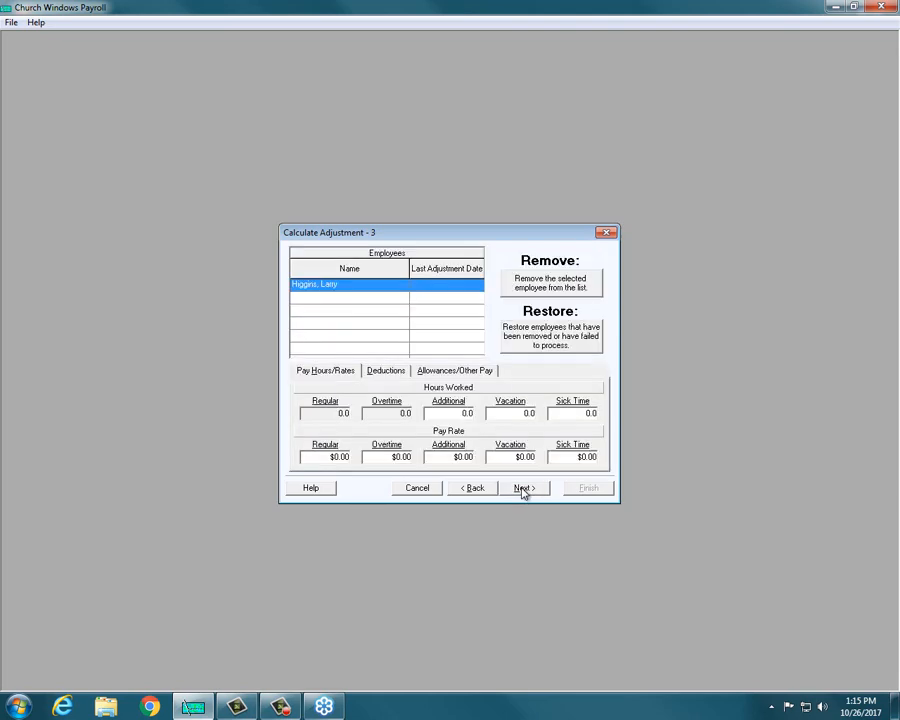
# Set the employee's regular pay rate to -1980 and the Housing allowance amount to 1980, and calculate the adjustment
pyautogui.click(316, 456)
pyautogui.press('BackSpace')
pyautogui.write('-1980')
pyautogui.click(449, 374)
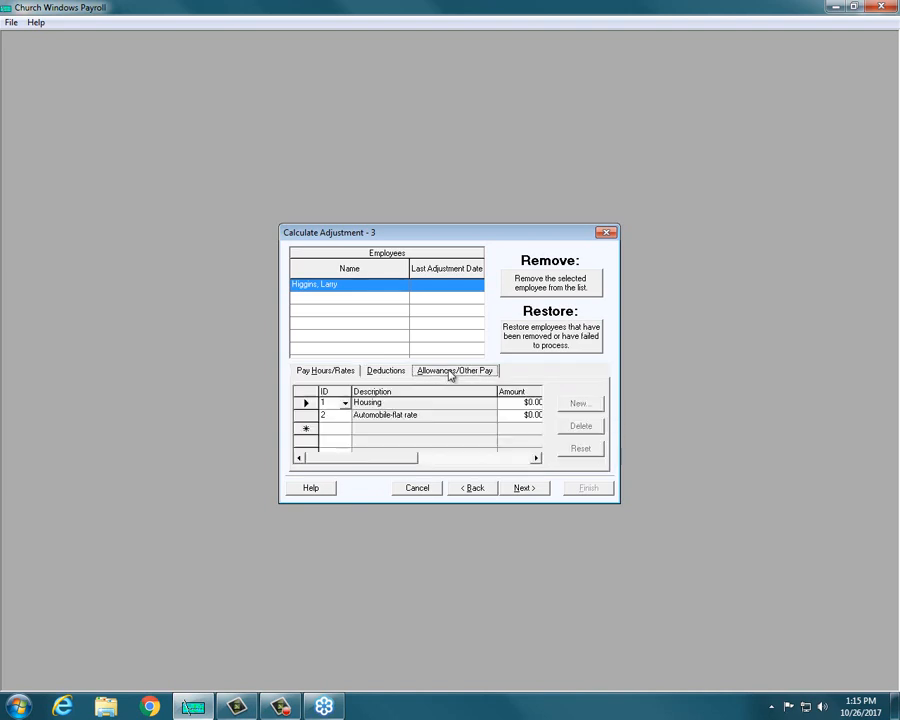
pyautogui.click(514, 402)
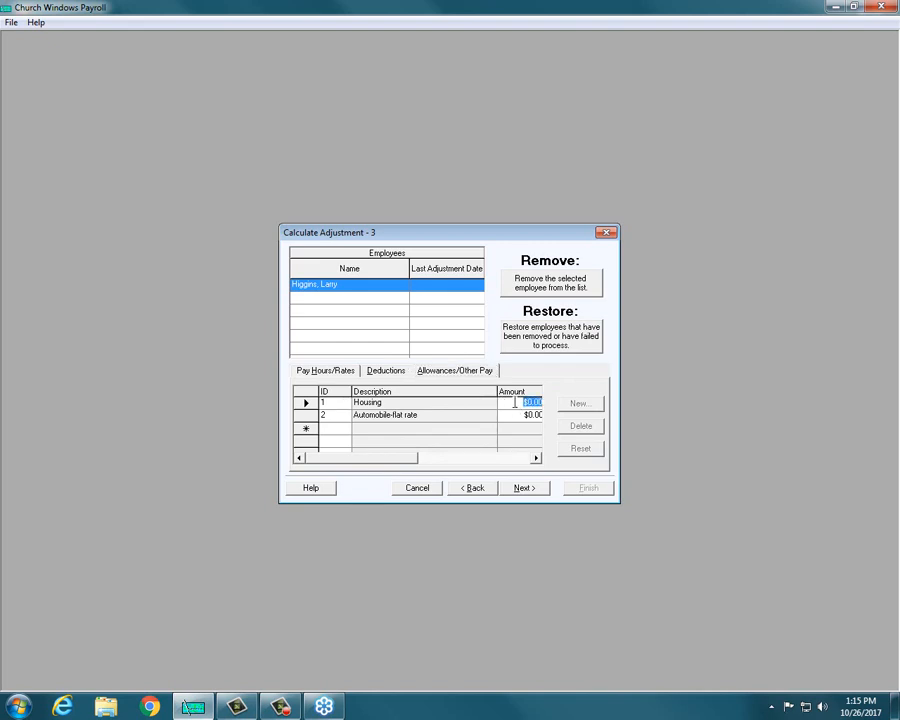
pyautogui.write('1980')
pyautogui.click(533, 488)
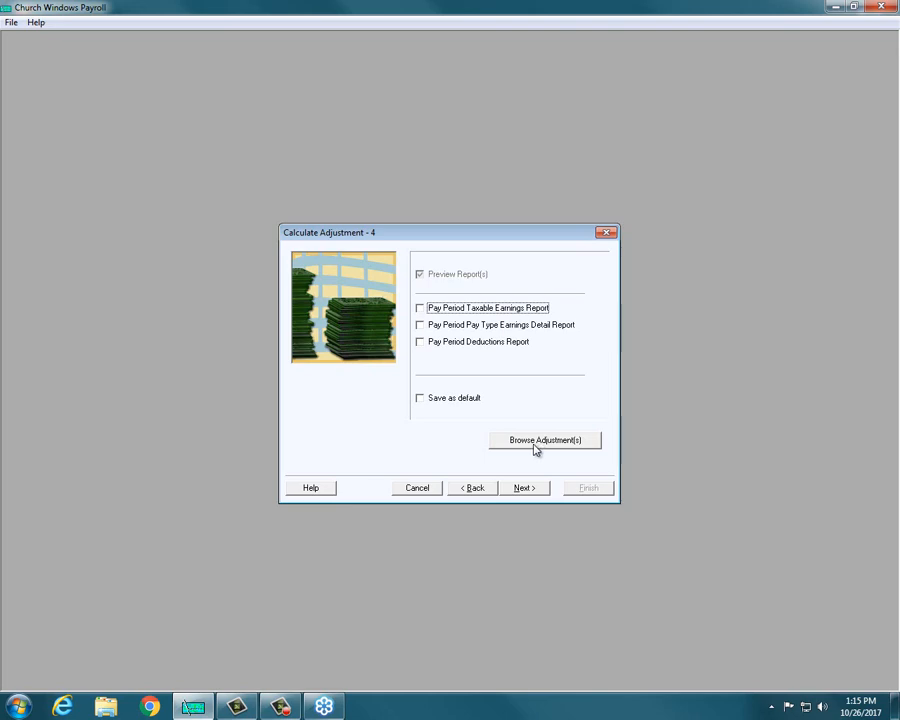
# Browse the calculated adjustment and review the total allowances and the federal, state and local gross taxable amounts
pyautogui.click(533, 442)
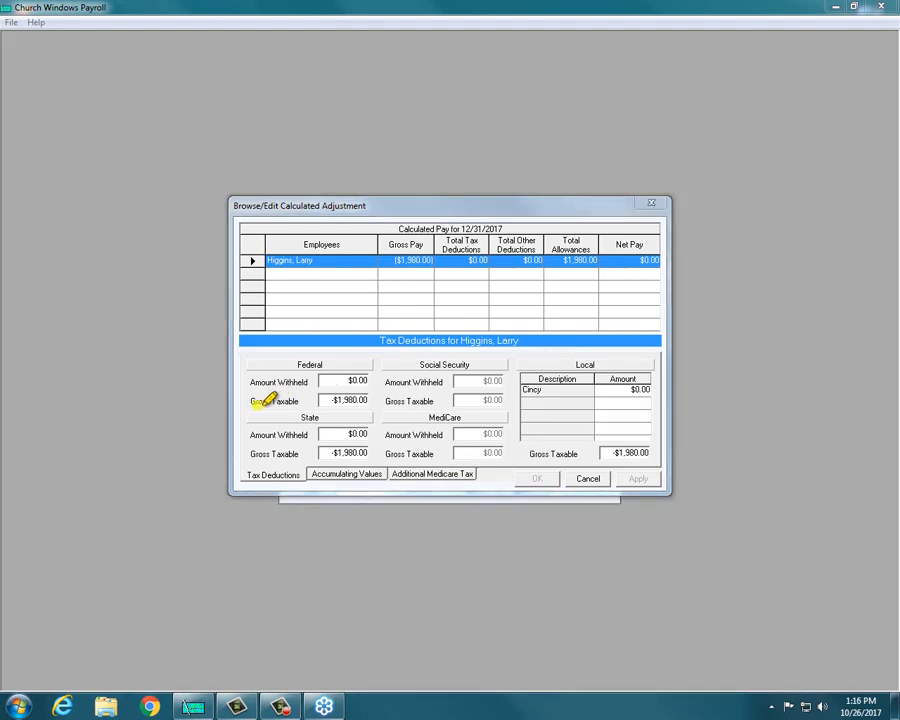
pyautogui.moveTo(268, 398)
pyautogui.mouseDown()
pyautogui.moveTo(395, 393)
pyautogui.moveTo(257, 390)
pyautogui.moveTo(383, 388)
pyautogui.moveTo(287, 392)
pyautogui.mouseUp()
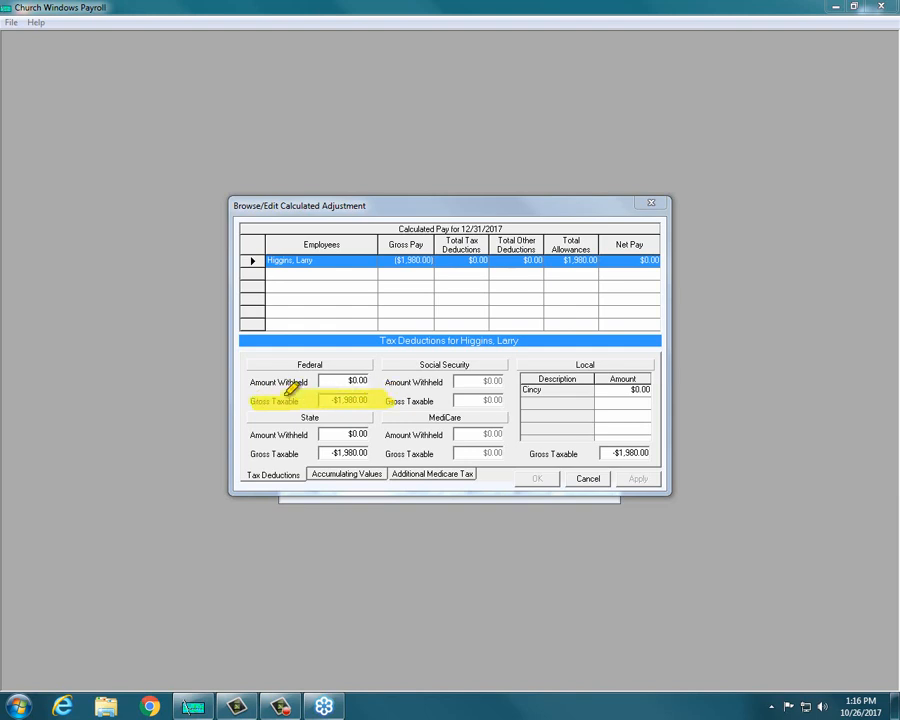
pyautogui.moveTo(545, 260); pyautogui.dragTo(590, 256)
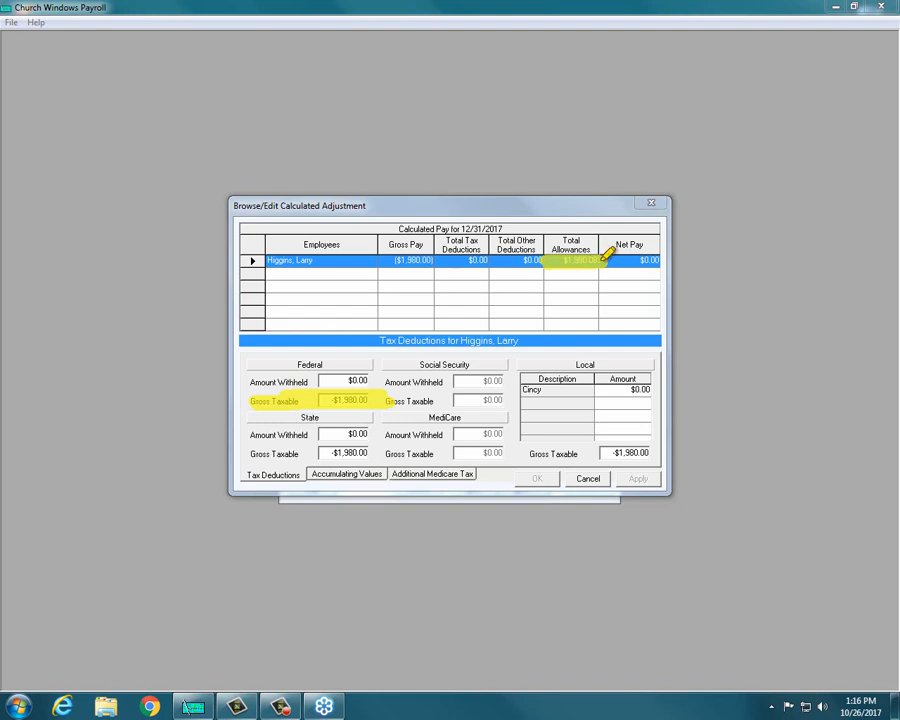
pyautogui.moveTo(258, 453)
pyautogui.mouseDown()
pyautogui.moveTo(352, 450)
pyautogui.moveTo(250, 453)
pyautogui.moveTo(390, 453)
pyautogui.moveTo(288, 452)
pyautogui.mouseUp()
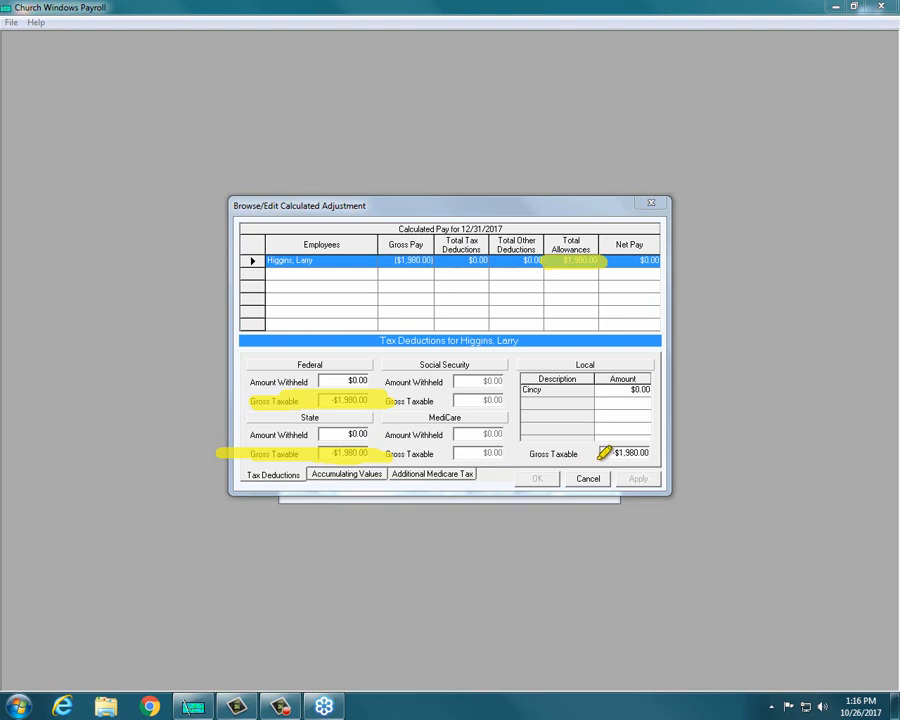
pyautogui.moveTo(657, 446)
pyautogui.mouseDown()
pyautogui.moveTo(605, 446)
pyautogui.moveTo(657, 446)
pyautogui.mouseUp()
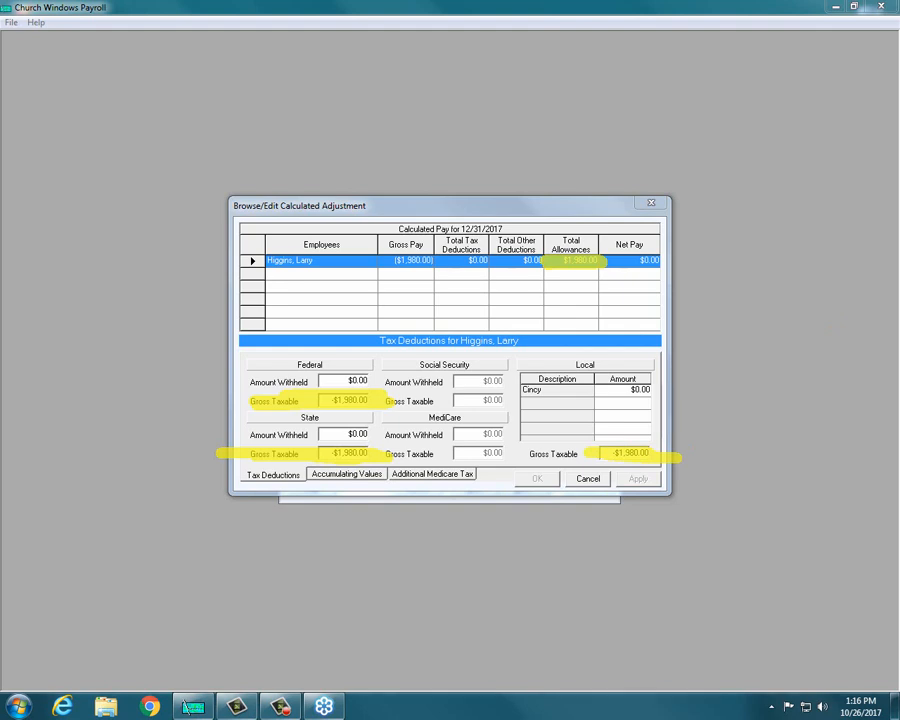
pyautogui.press('Escape')
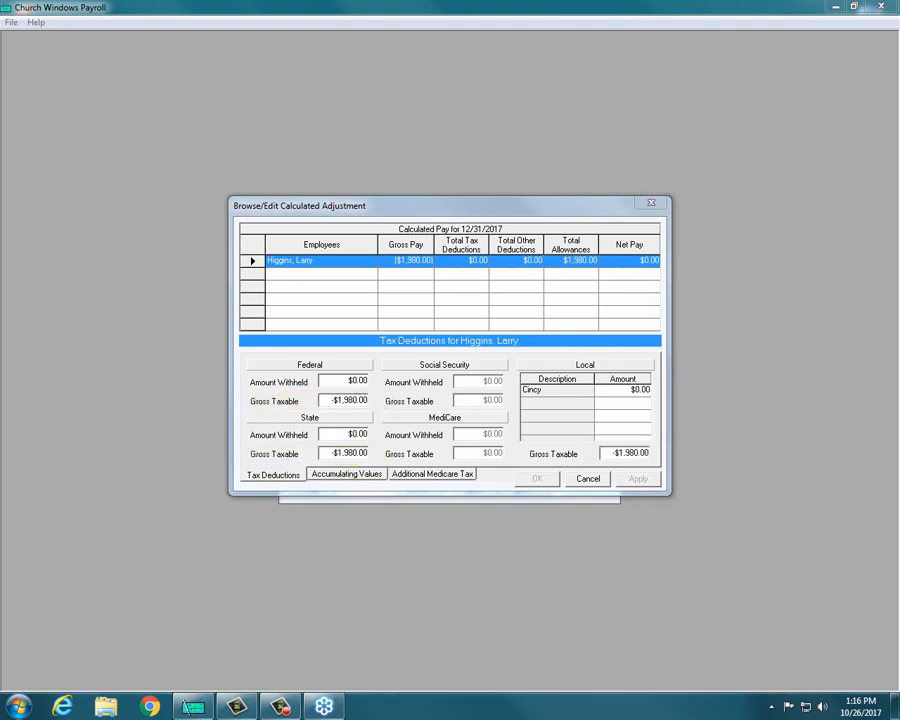
# Edit the local gross taxable amount in the calculated adjustment, and apply and accept the change
pyautogui.click(602, 456)
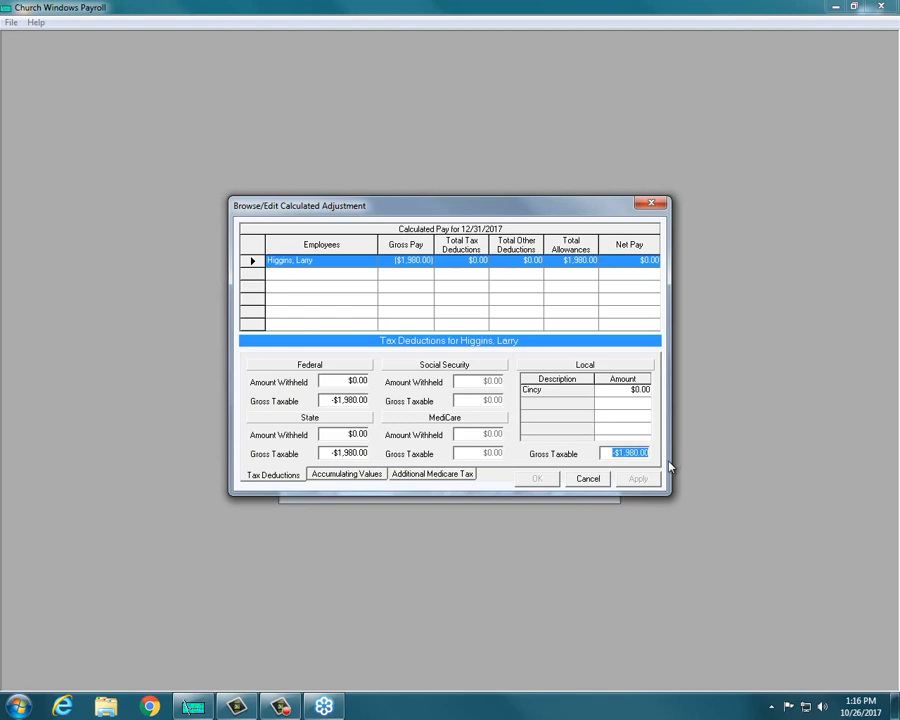
pyautogui.write('0')
pyautogui.write('1980')
pyautogui.press('BackSpace')
pyautogui.press('BackSpace')
pyautogui.press('BackSpace')
pyautogui.write('-')
pyautogui.click(647, 483)
pyautogui.click(538, 480)
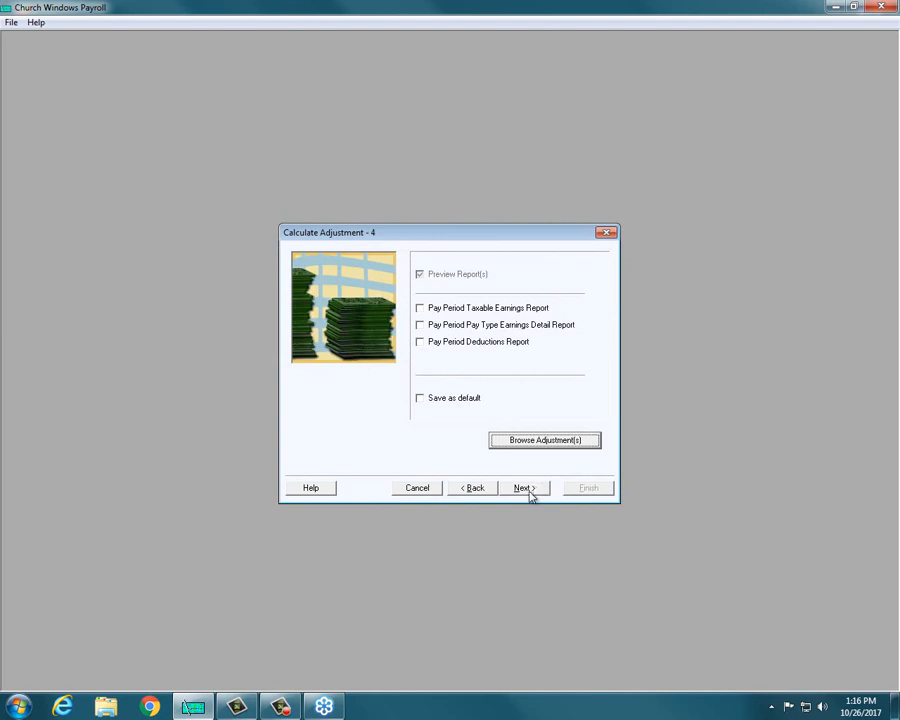
# Skip the optional pay period reports and post the 12/31/2017 adjustment to payroll
pyautogui.click(529, 490)
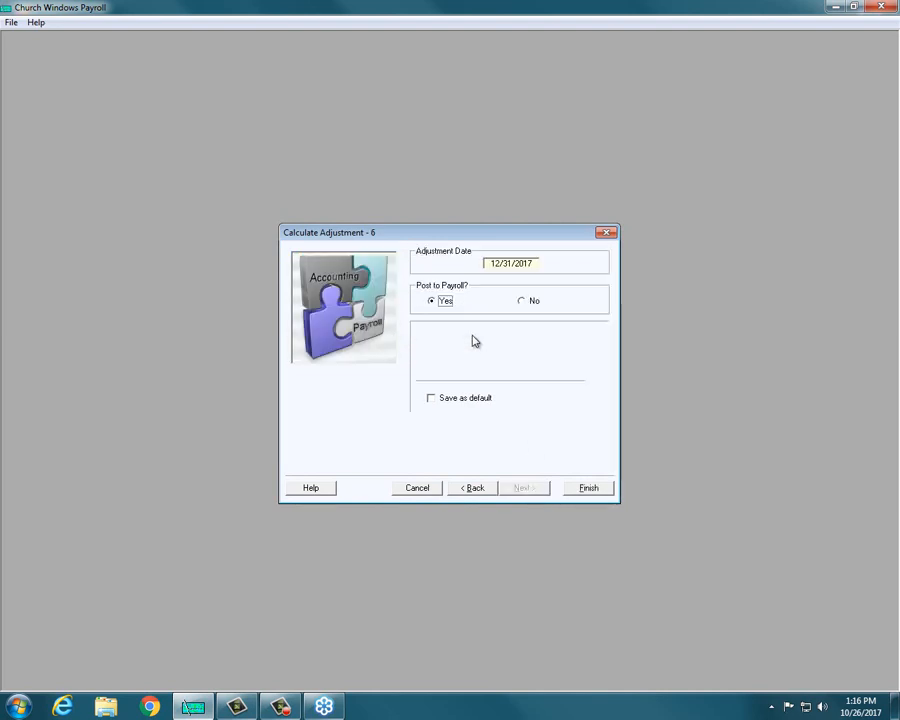
pyautogui.click(600, 489)
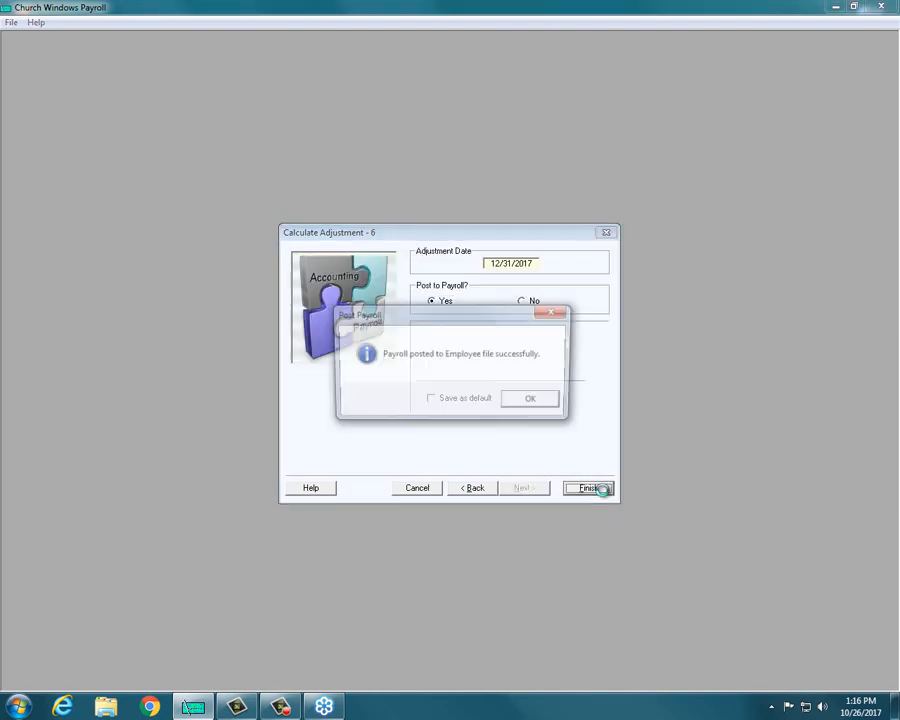
pyautogui.click(534, 401)
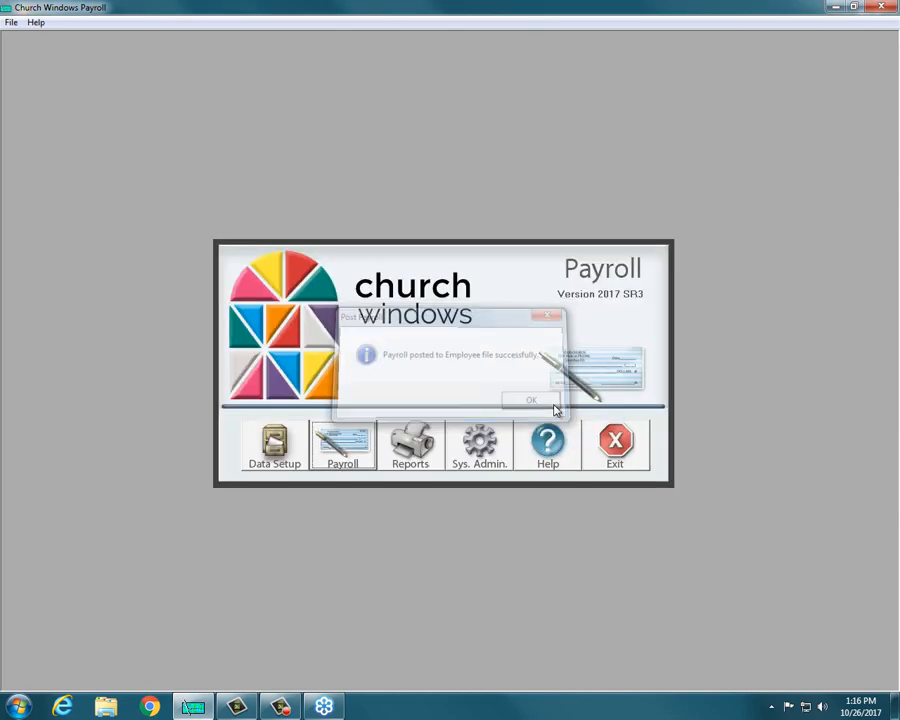
# Generate a new W-2 file copy for only the first listed employee to check the posted adjustment
pyautogui.click(424, 443)
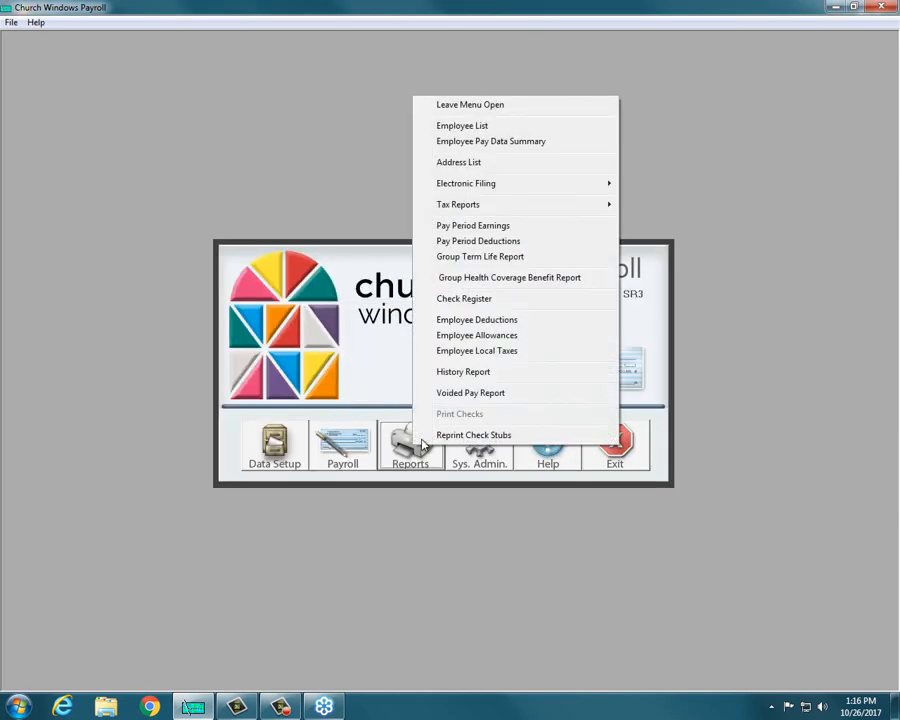
pyautogui.moveTo(455, 204)
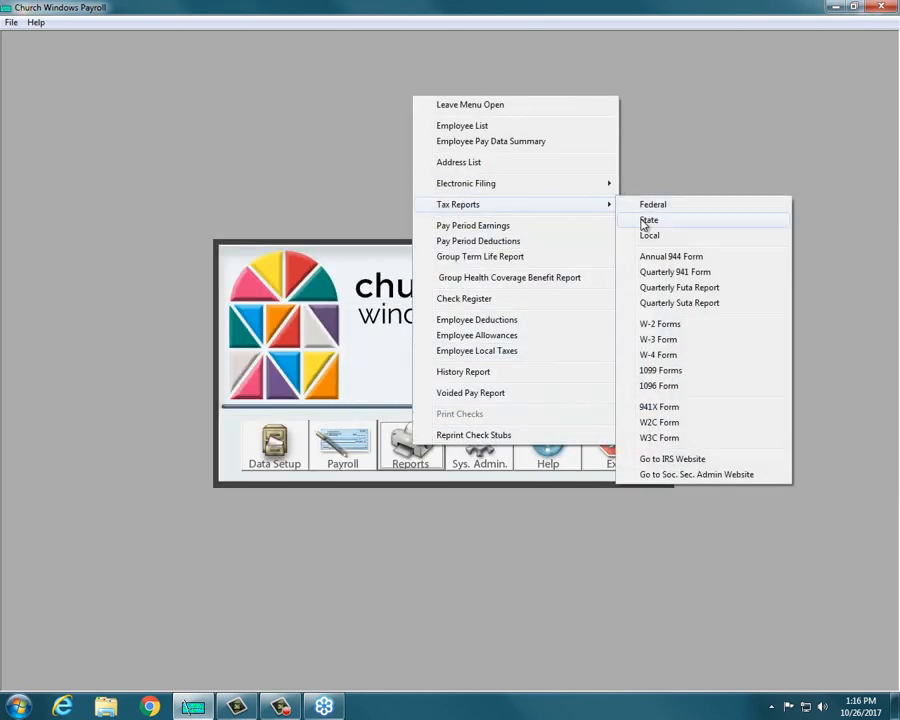
pyautogui.click(661, 326)
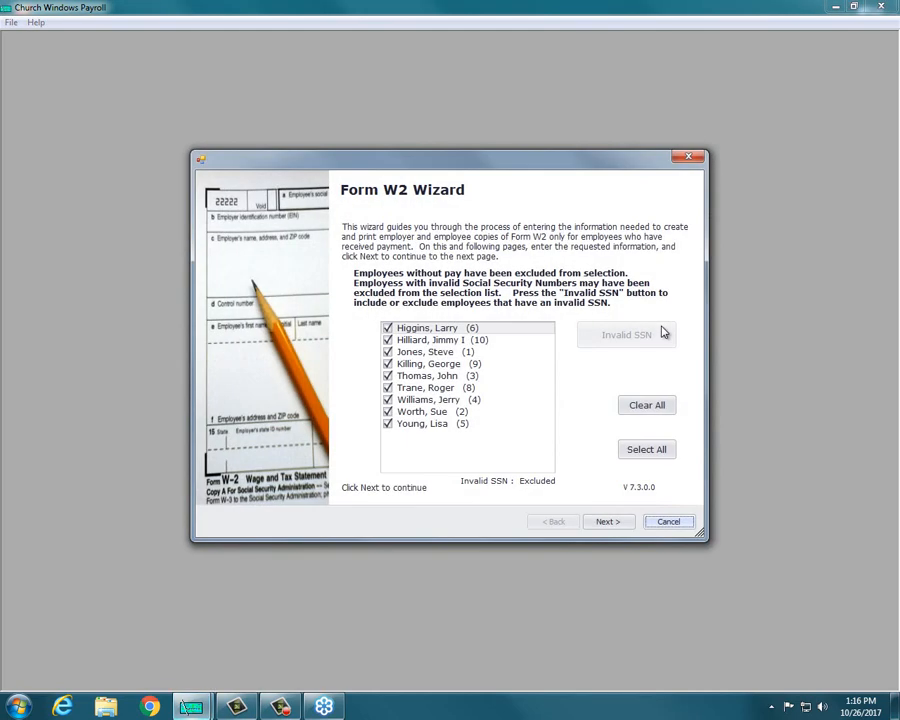
pyautogui.click(643, 406)
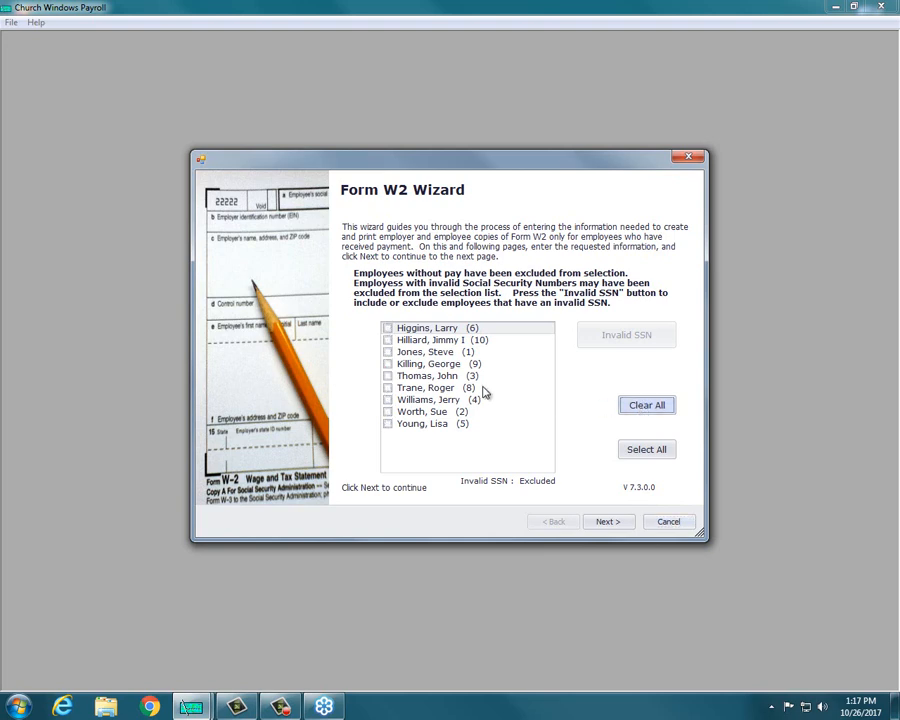
pyautogui.click(387, 328)
pyautogui.click(625, 520)
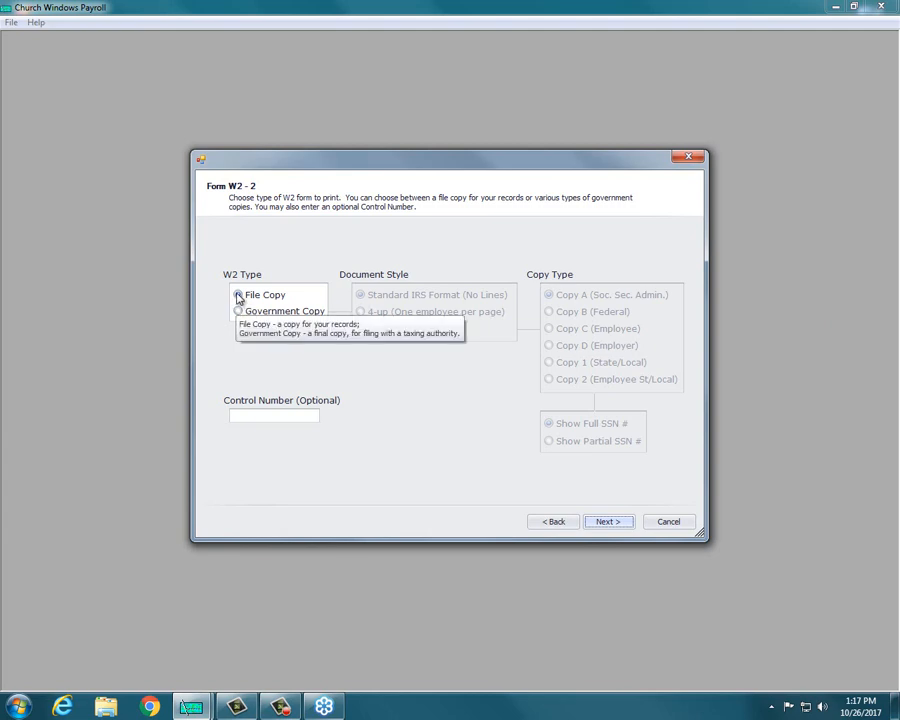
pyautogui.click(605, 522)
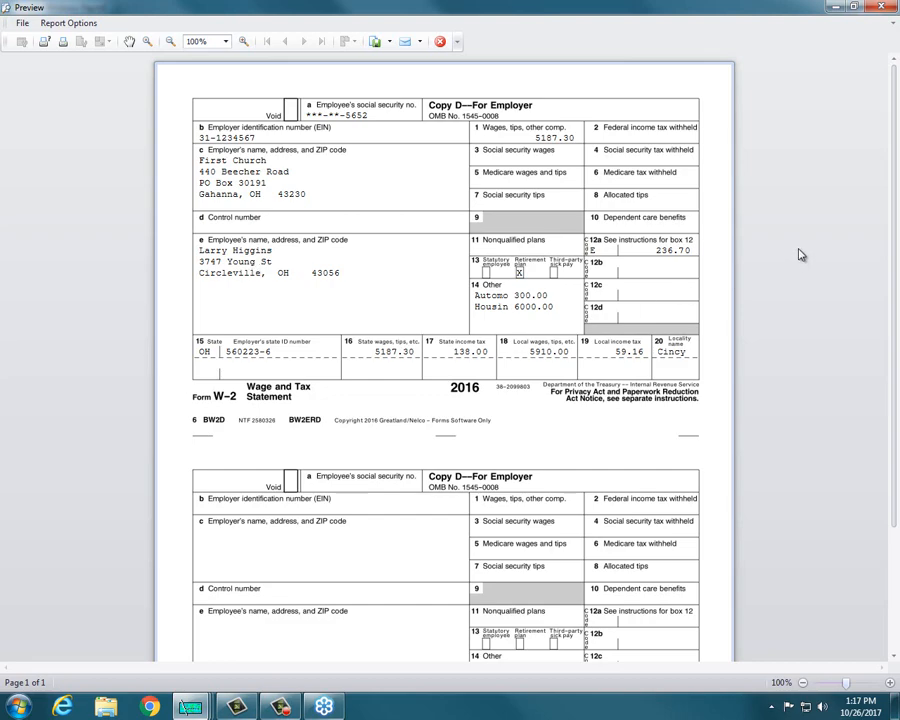
# Examine the W-2's box 14 housing amount and its federal, state and local wages, and finish the form wizard
pyautogui.click(243, 41)
pyautogui.click(242, 42)
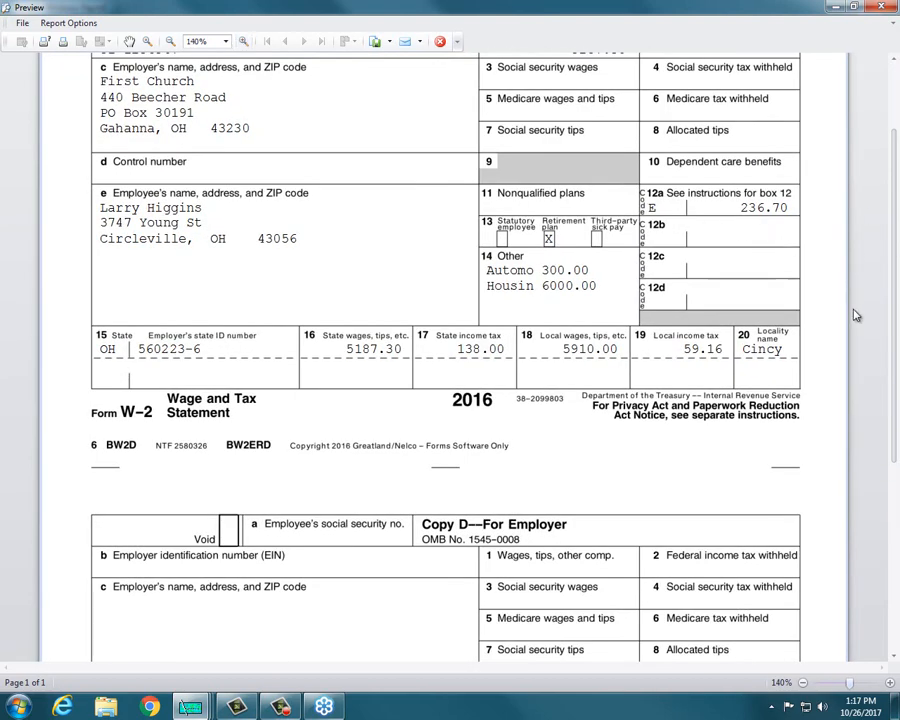
pyautogui.scroll(3, 896, 303)
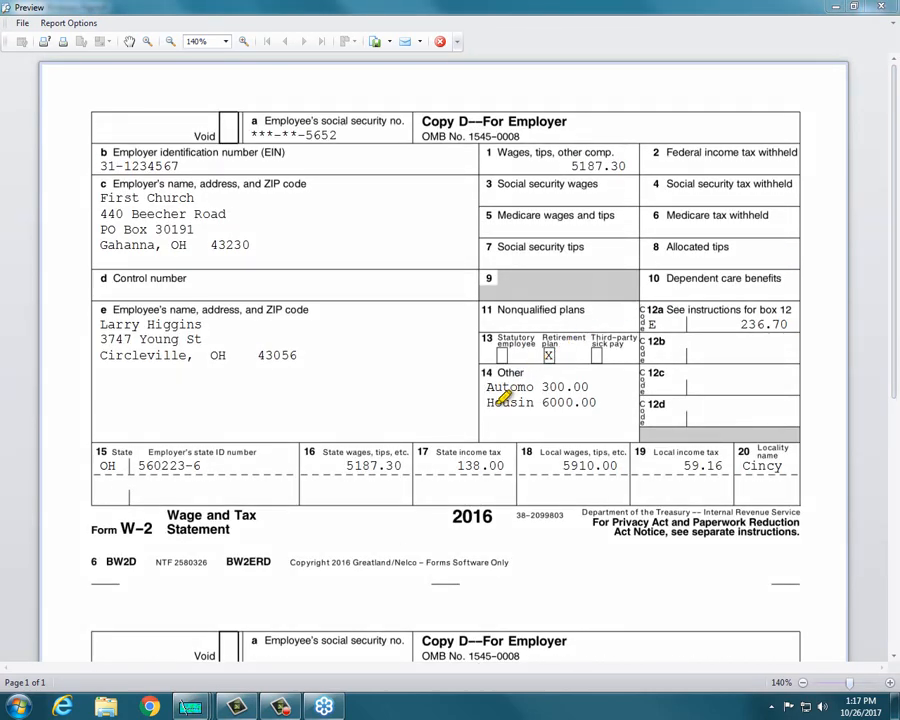
pyautogui.moveTo(489, 403); pyautogui.dragTo(603, 402)
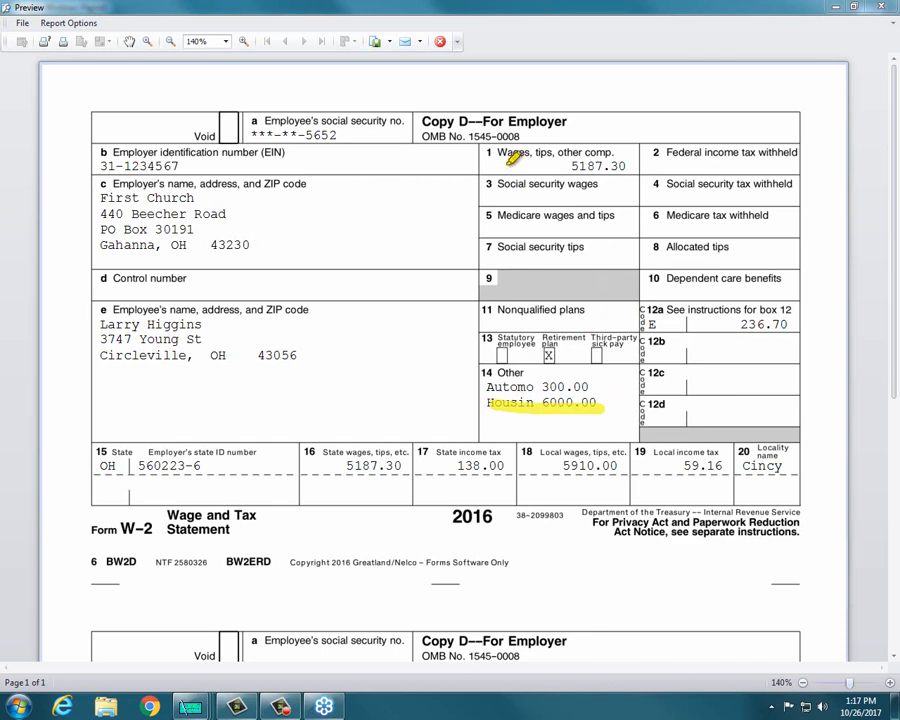
pyautogui.moveTo(566, 166); pyautogui.dragTo(638, 164)
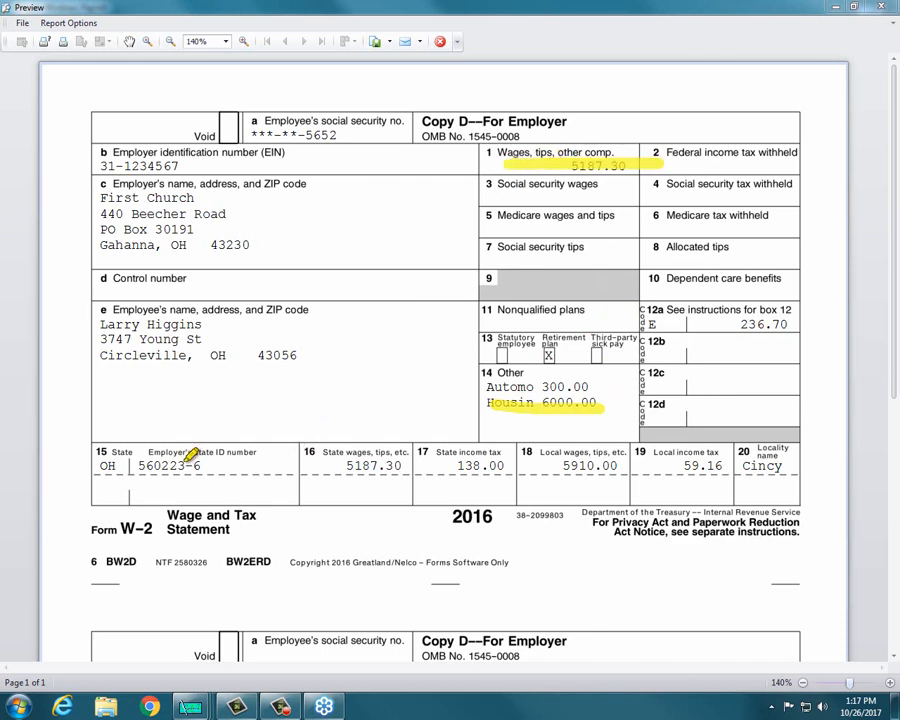
pyautogui.moveTo(306, 455); pyautogui.dragTo(406, 462)
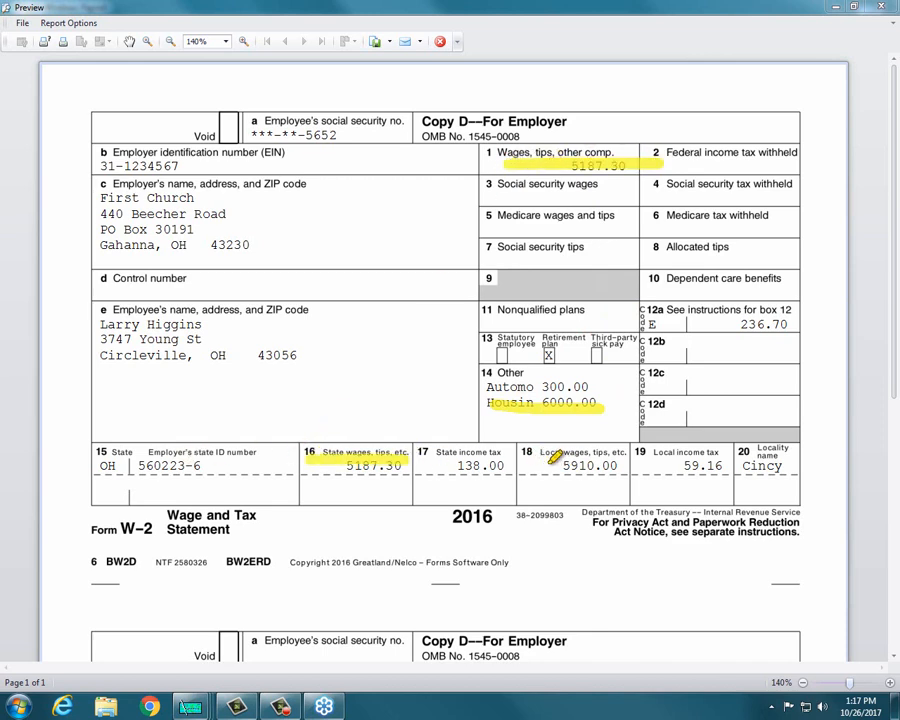
pyautogui.moveTo(566, 466); pyautogui.dragTo(603, 466)
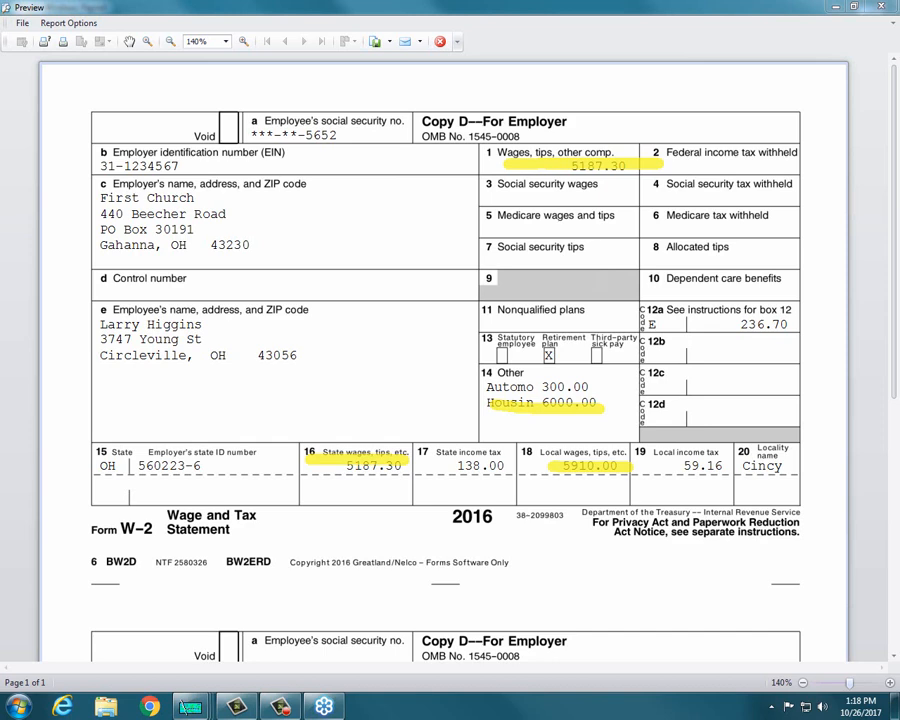
pyautogui.press('Escape')
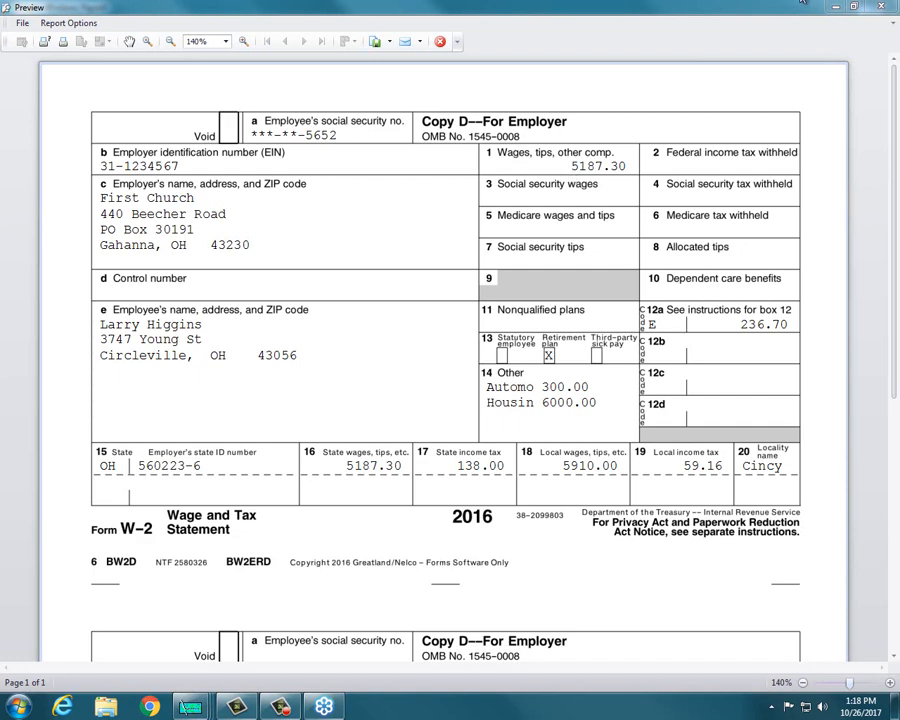
pyautogui.click(441, 45)
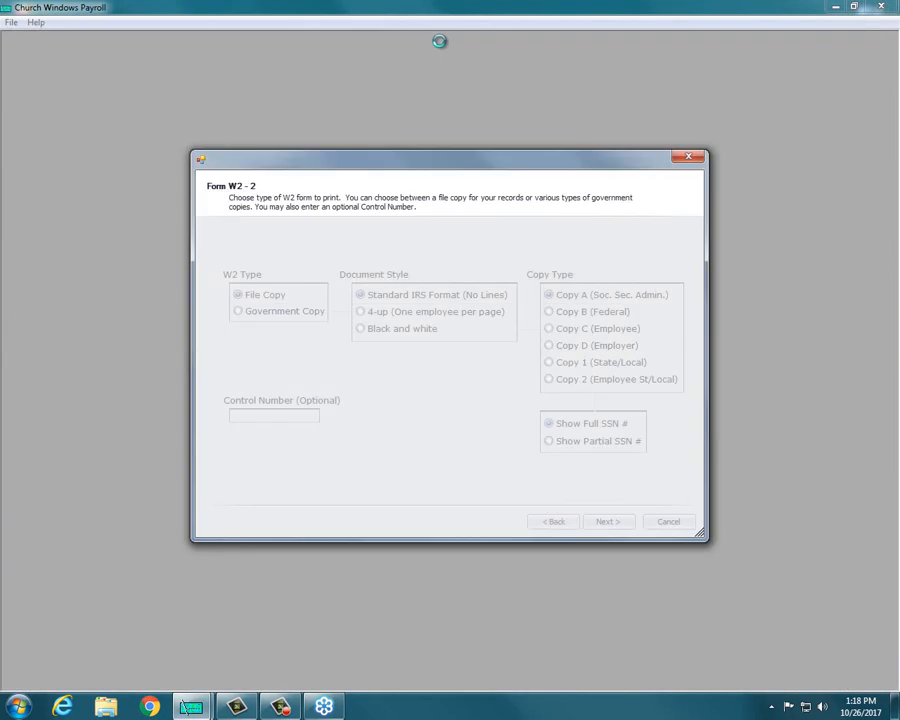
pyautogui.click(609, 522)
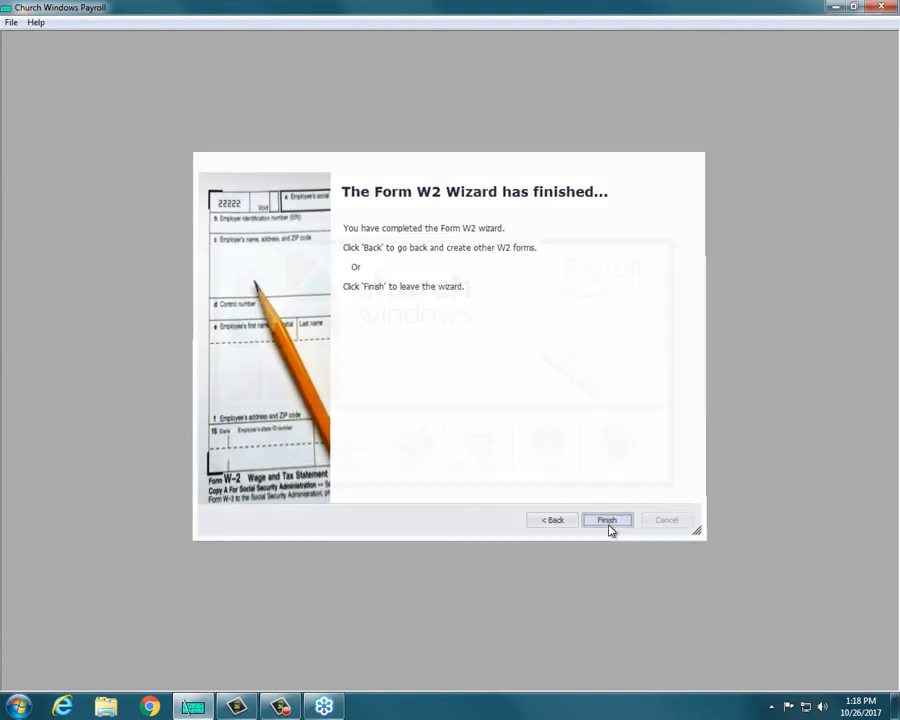